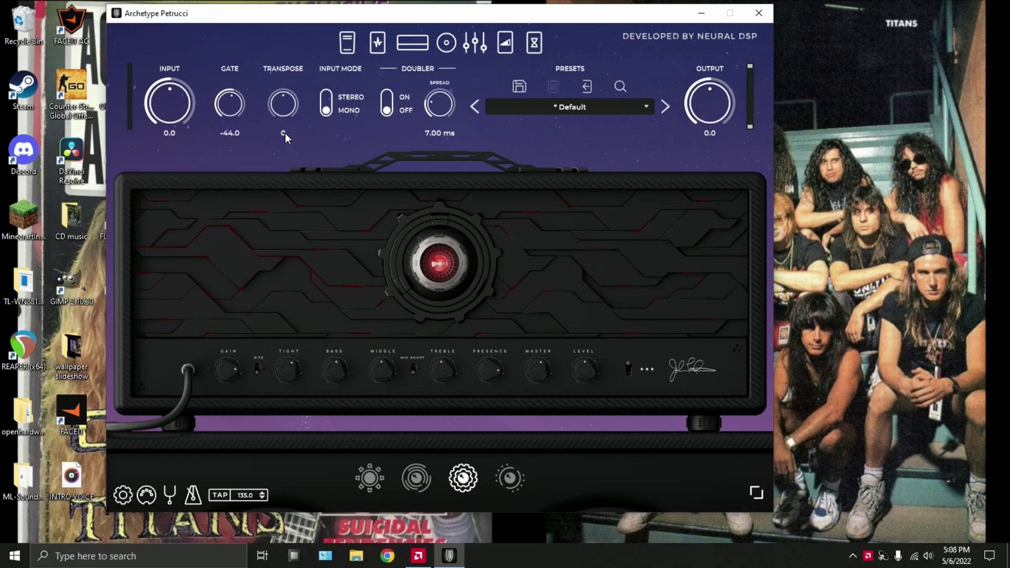
# Step: Try the Condenser FET 301 and Ribbon VR2 microphones in the cabinet section, switching each one on and back off
pyautogui.click(475, 46)
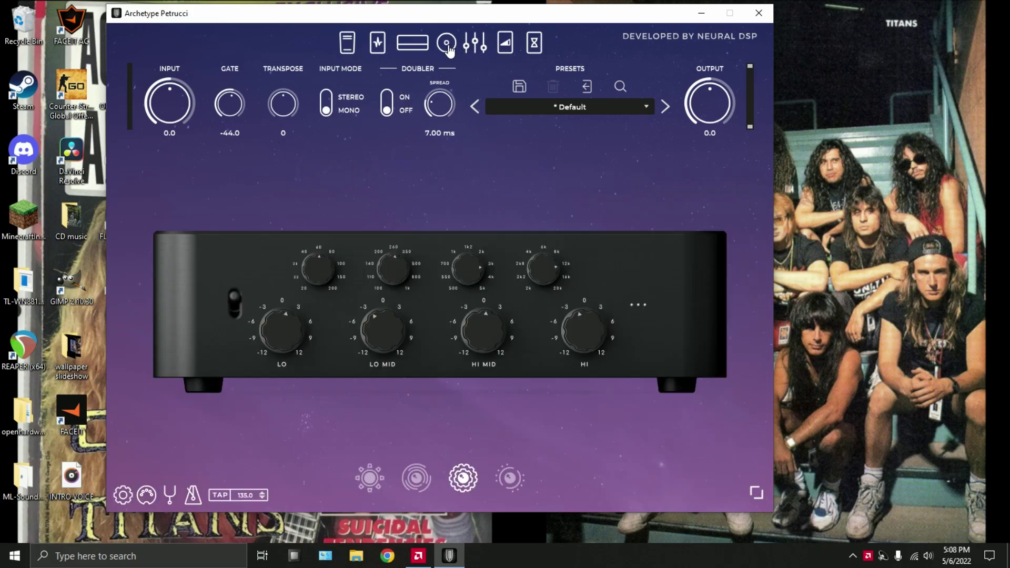
pyautogui.click(446, 43)
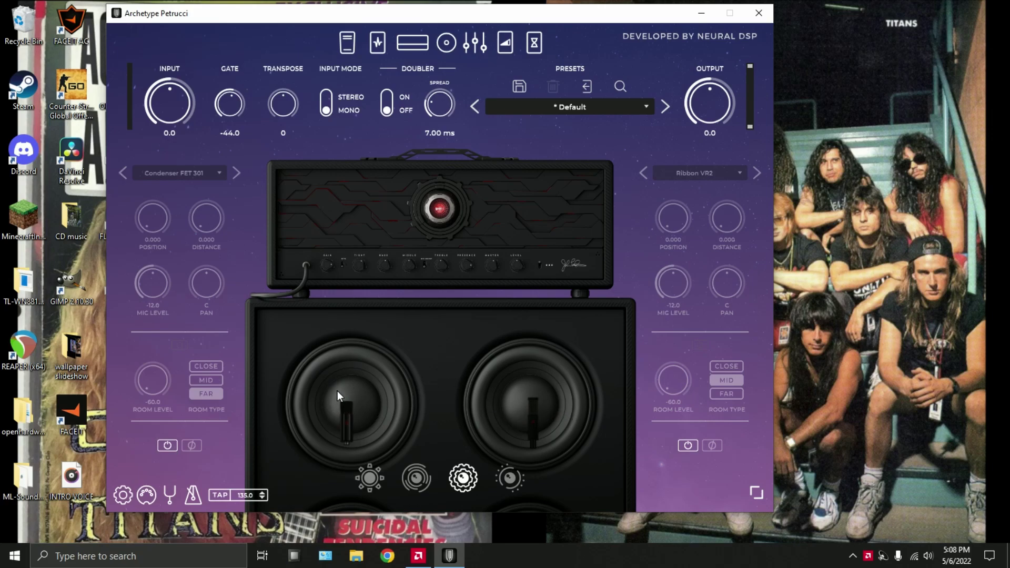
pyautogui.click(173, 446)
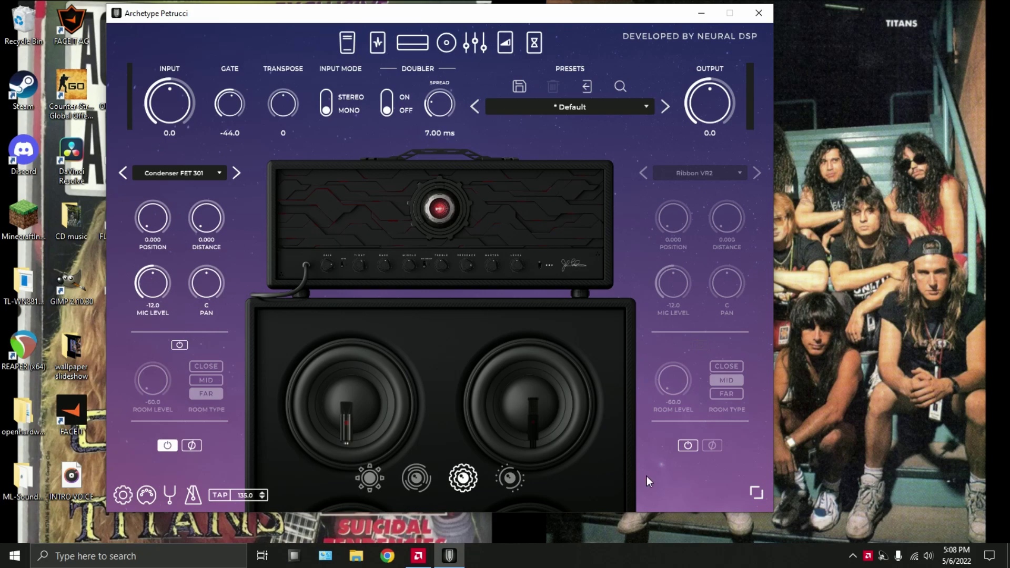
pyautogui.click(688, 445)
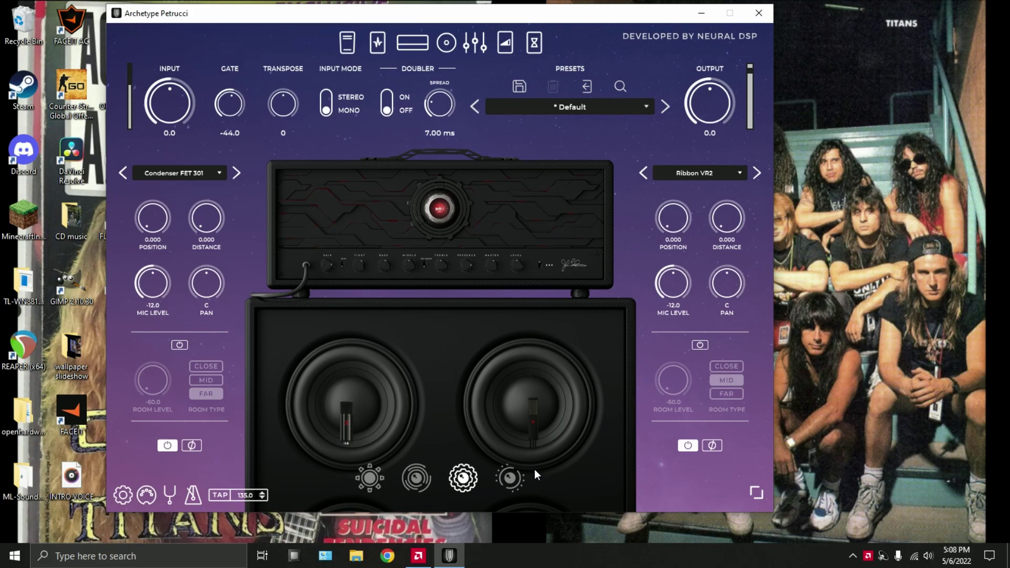
pyautogui.click(167, 445)
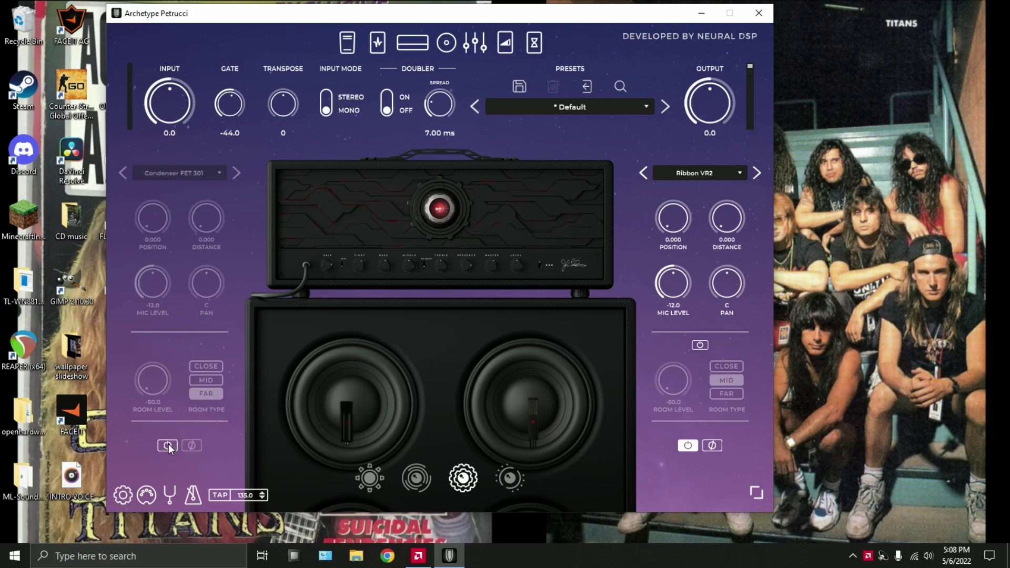
pyautogui.click(684, 446)
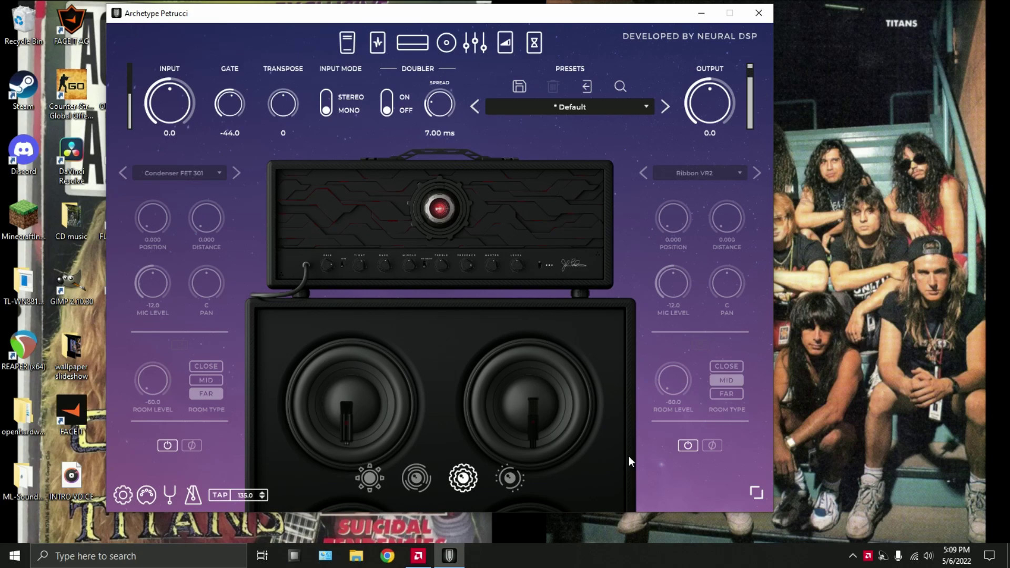
# Step: Look through the equalizer, wah pedal, chorus, delay and reverb rack, and amp sections of the plugin
pyautogui.click(475, 42)
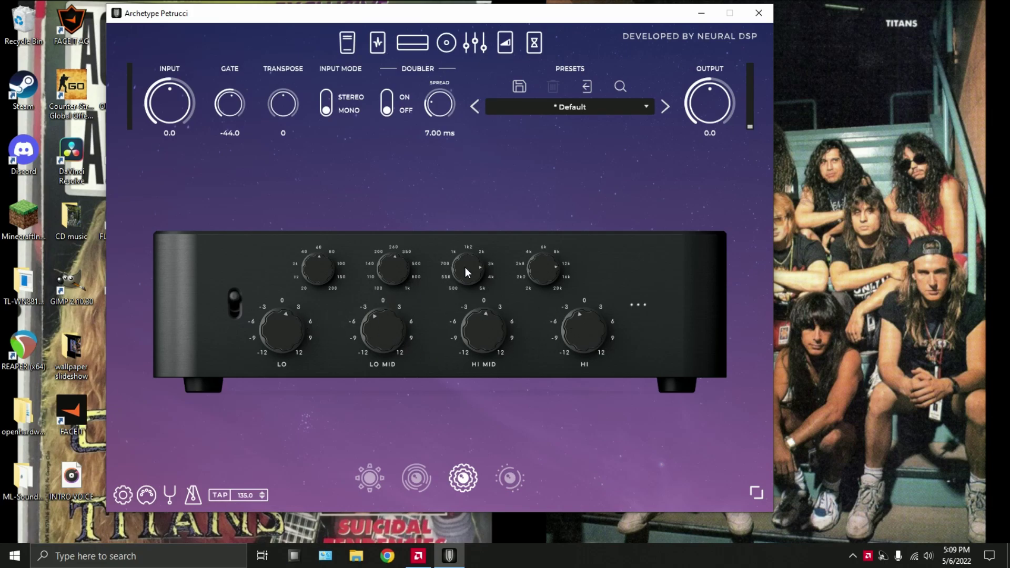
pyautogui.click(505, 42)
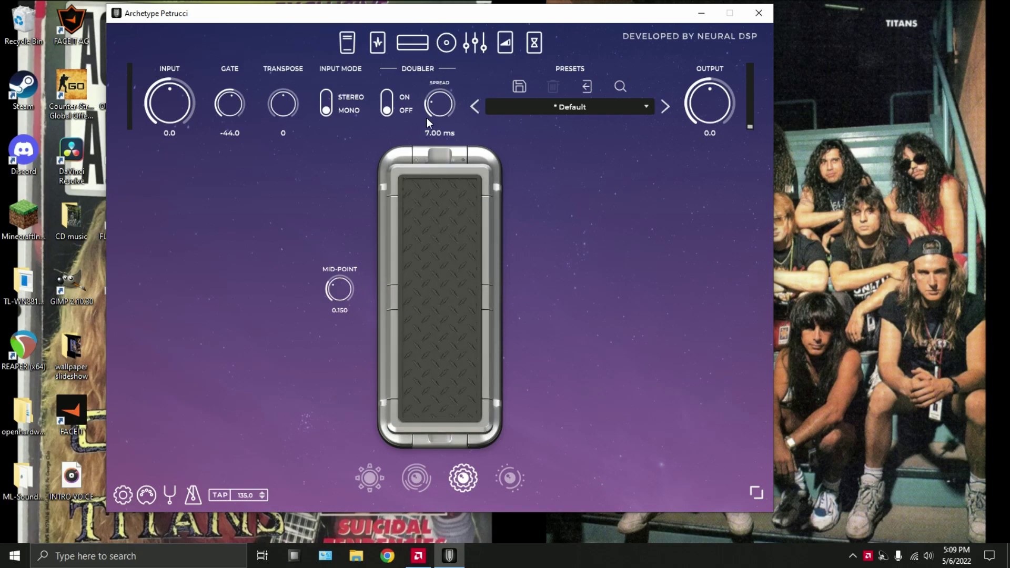
pyautogui.click(527, 49)
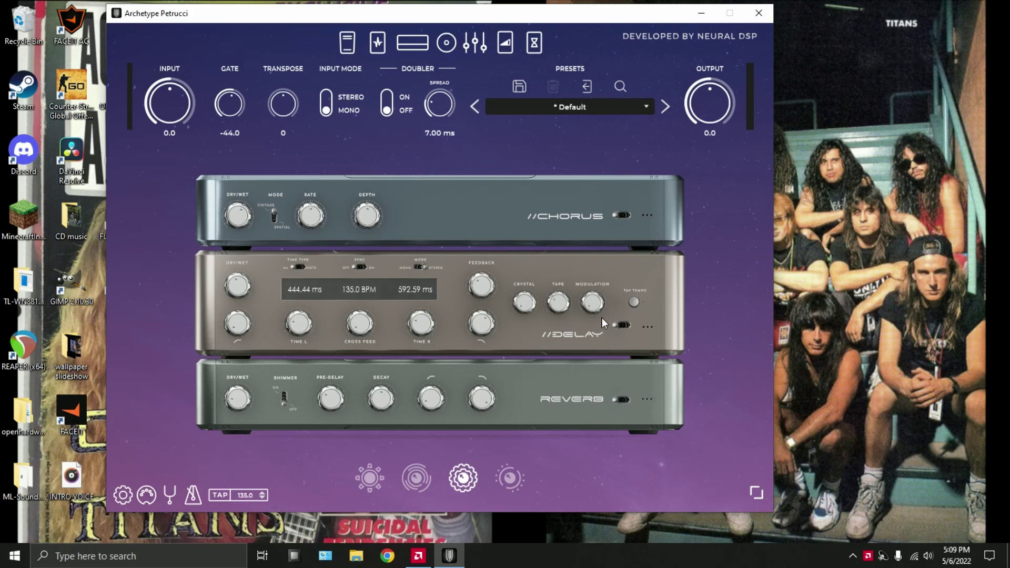
pyautogui.click(402, 48)
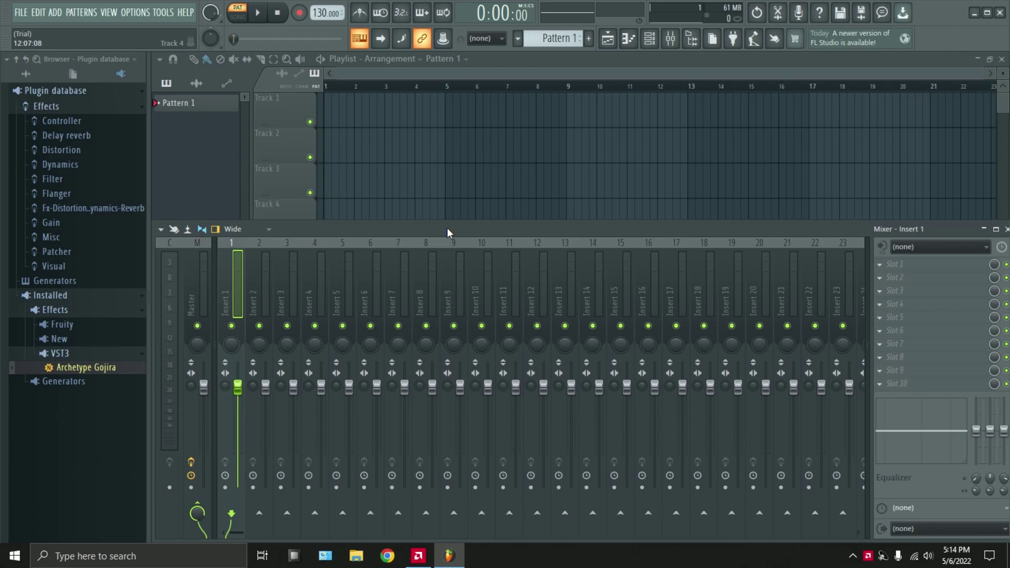
pyautogui.click(974, 12)
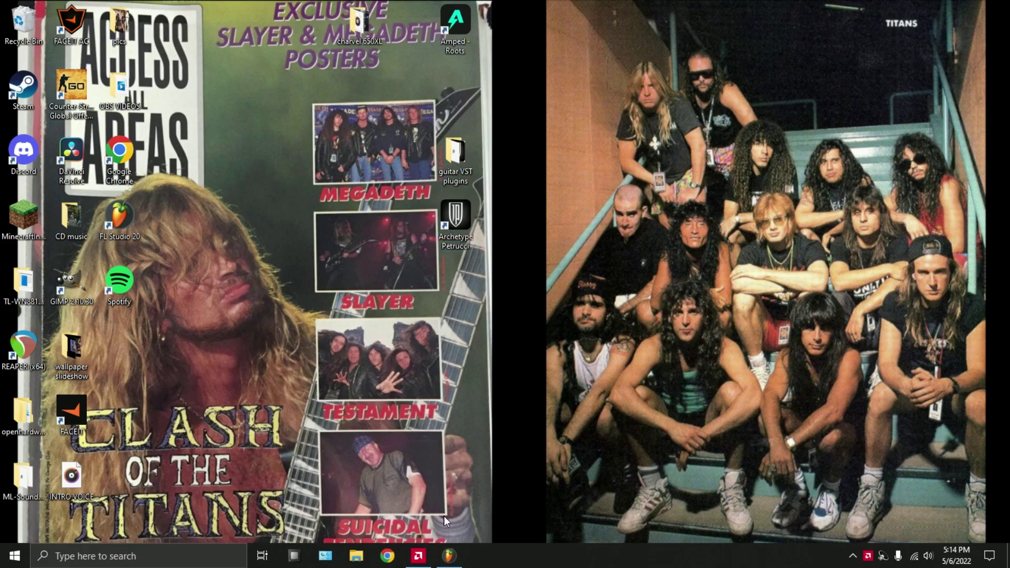
pyautogui.click(449, 557)
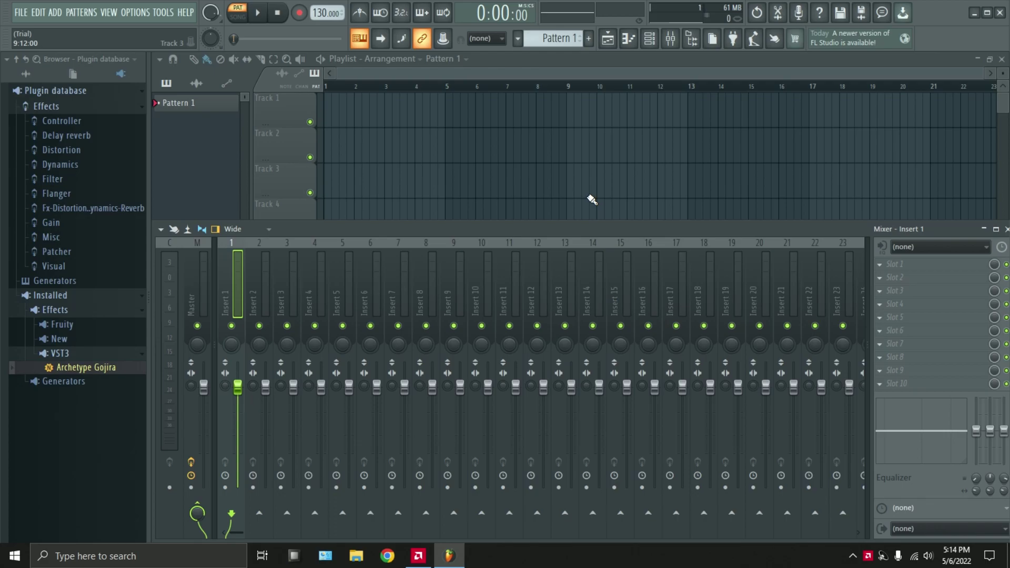
# Step: Examine the playlist tracks with the mixer hidden, and bring the mixer back into view
pyautogui.click(671, 42)
pyautogui.click(671, 41)
pyautogui.click(463, 73)
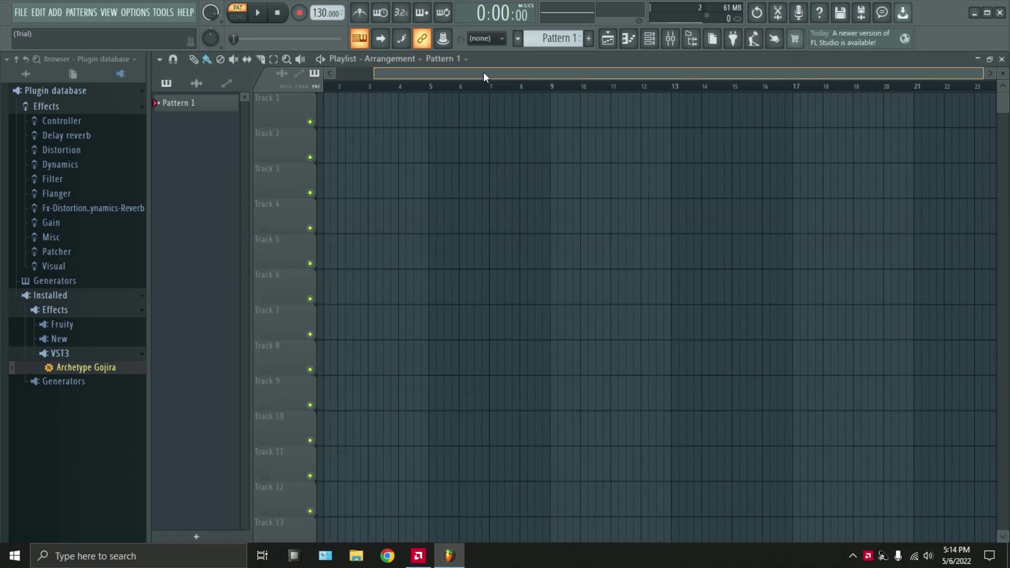
pyautogui.click(329, 105)
pyautogui.moveTo(389, 111); pyautogui.dragTo(566, 111)
pyautogui.rightClick(403, 110)
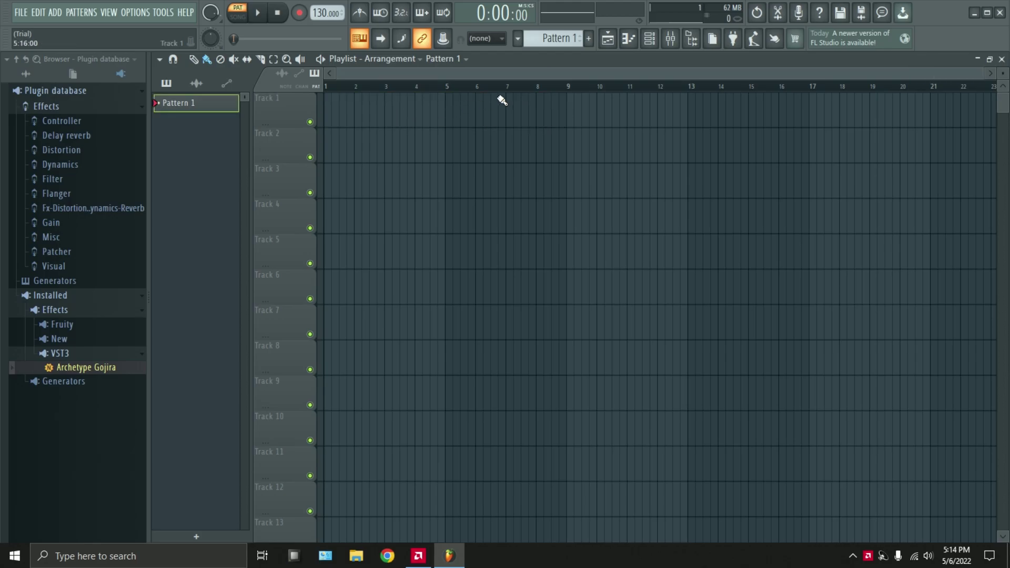
pyautogui.click(670, 38)
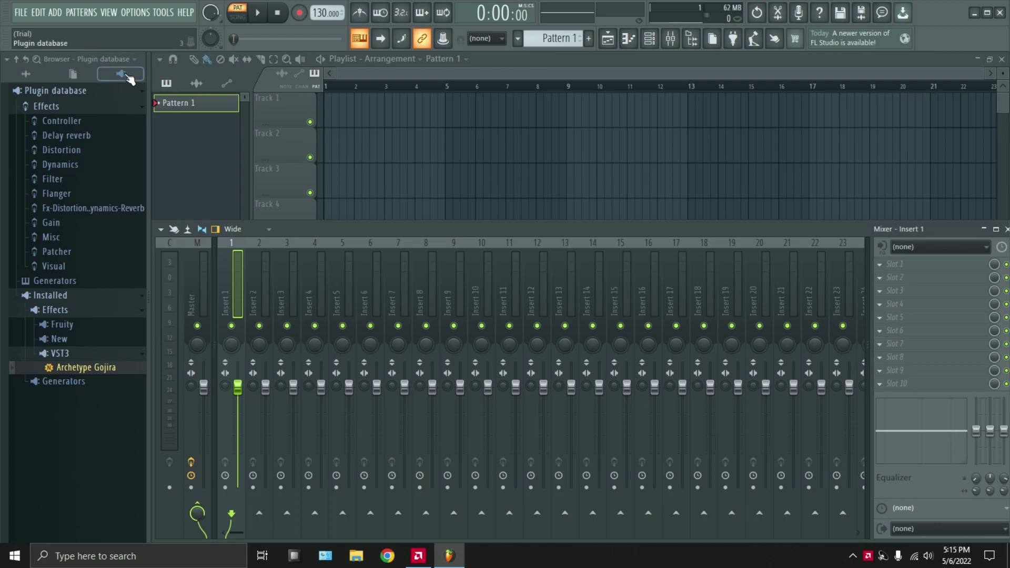
# Step: Review the available audio devices and the MIDI device settings, and close the settings
pyautogui.click(133, 16)
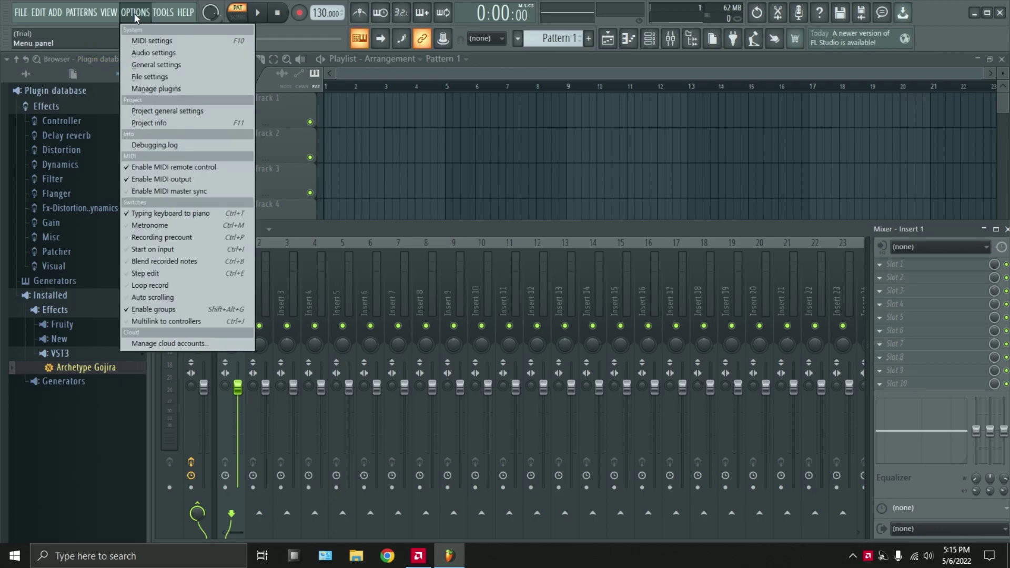
pyautogui.click(148, 54)
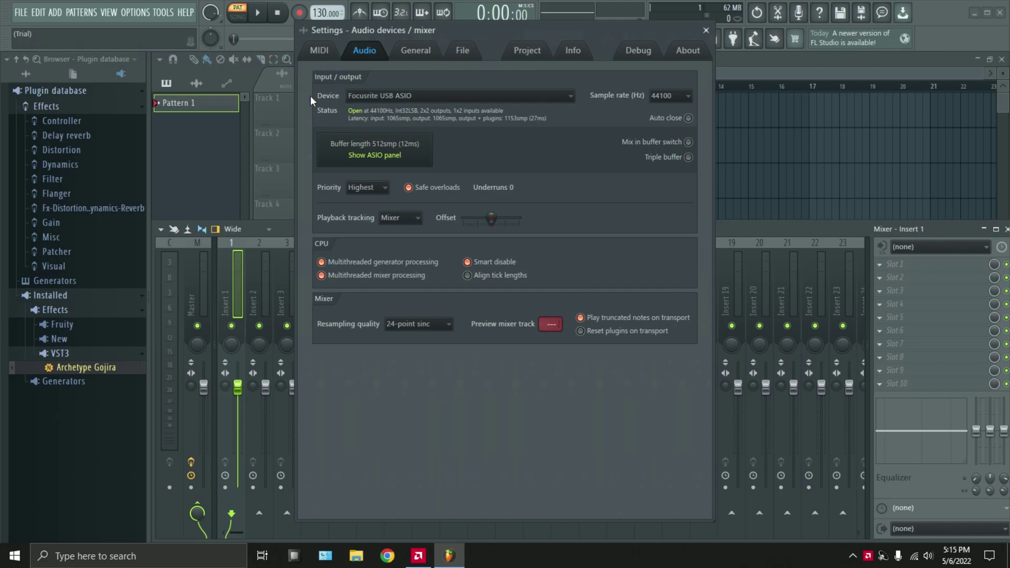
pyautogui.click(414, 96)
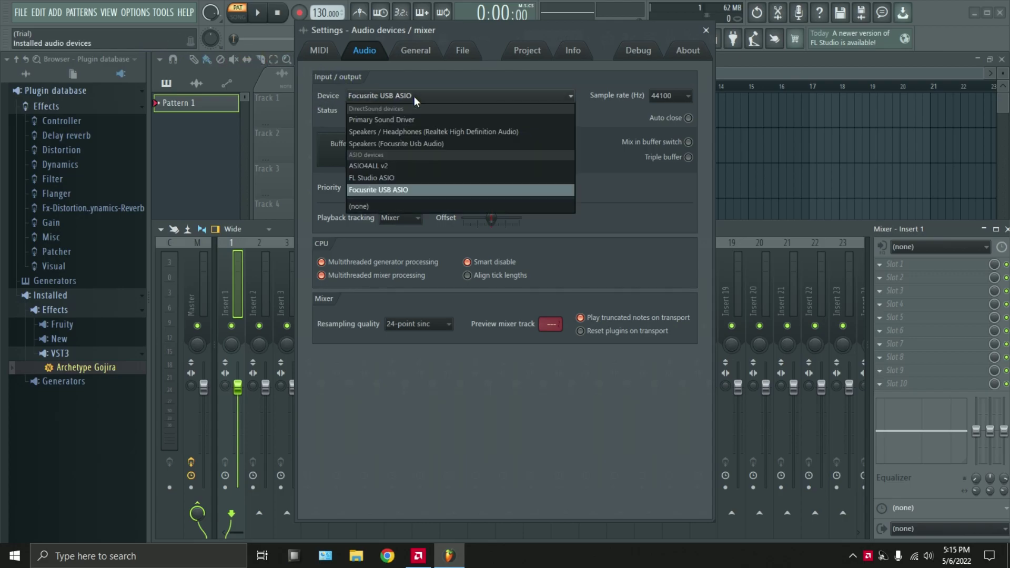
pyautogui.click(619, 181)
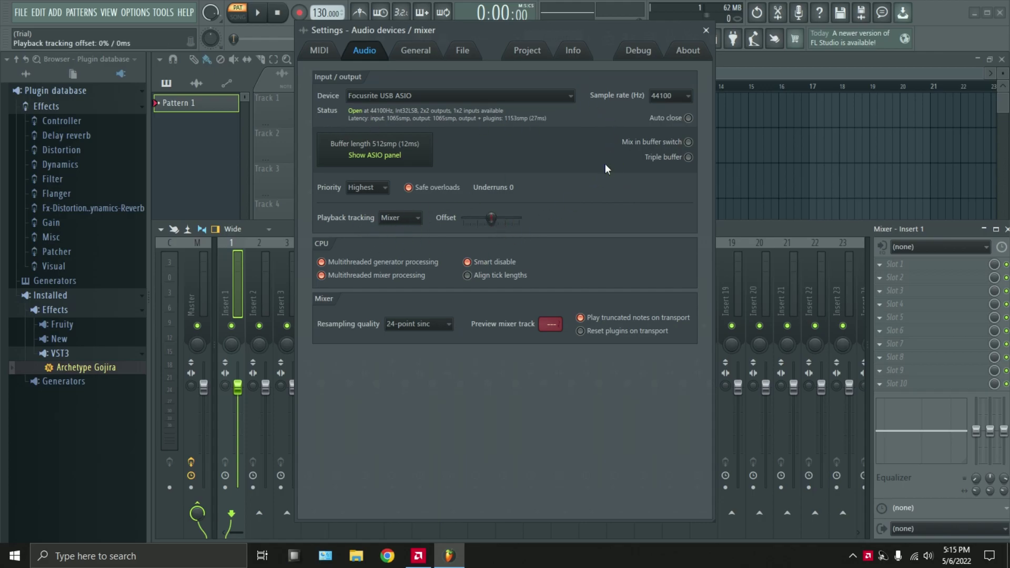
pyautogui.click(333, 53)
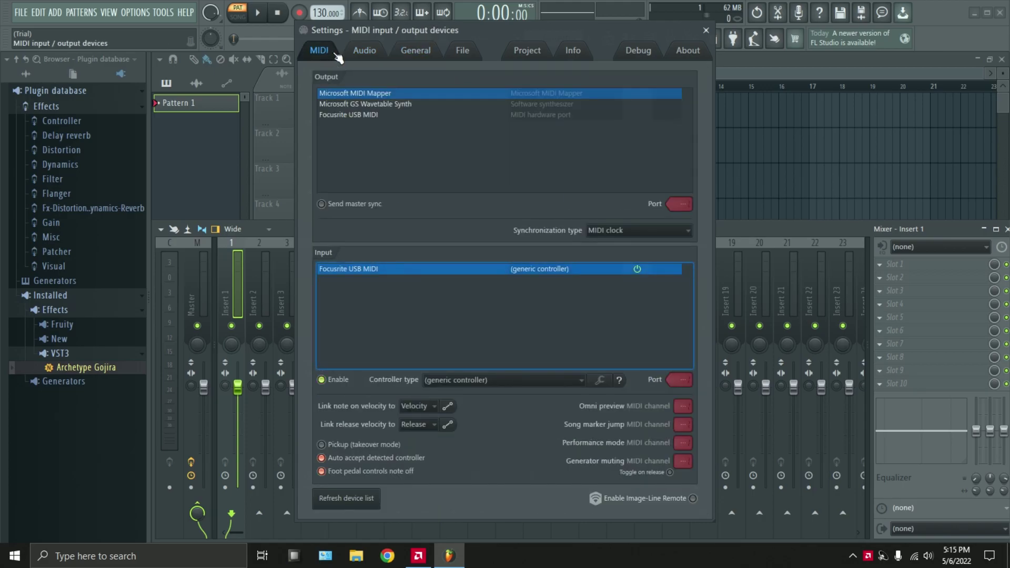
pyautogui.click(365, 50)
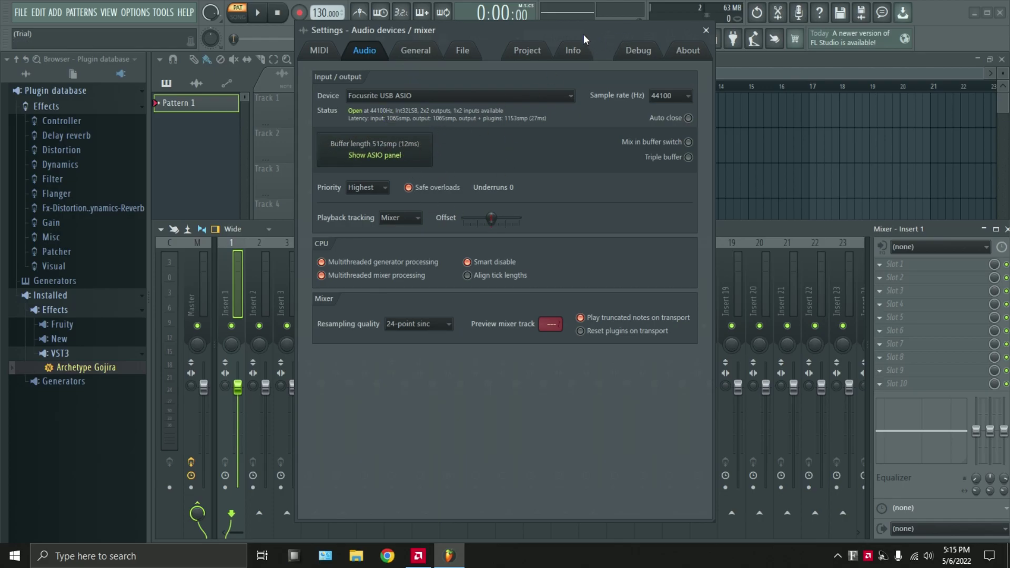
pyautogui.click(705, 32)
pyautogui.click(260, 267)
pyautogui.click(240, 270)
pyautogui.click(197, 275)
pyautogui.click(236, 271)
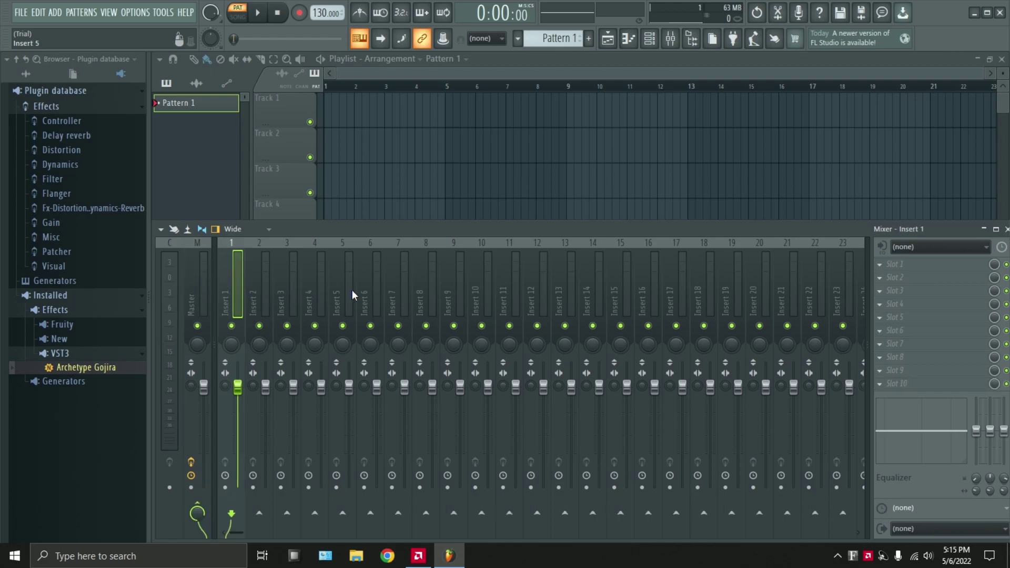
pyautogui.moveTo(248, 531)
pyautogui.mouseDown()
pyautogui.moveTo(894, 525)
pyautogui.moveTo(236, 532)
pyautogui.mouseUp()
pyautogui.click(343, 292)
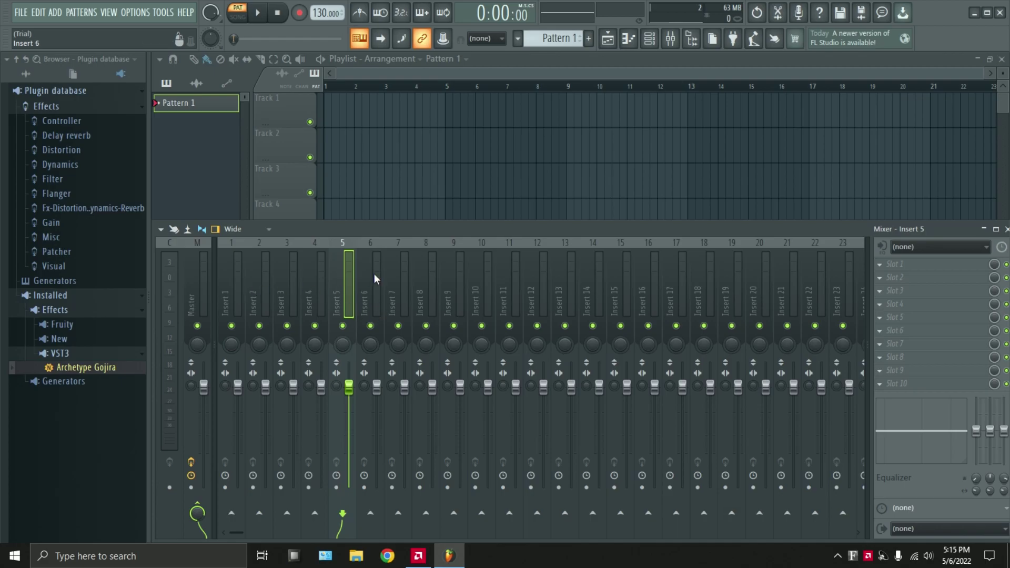
# Step: Set the audio input source of the Insert 1 mixer track to the mono Input 1
pyautogui.click(231, 274)
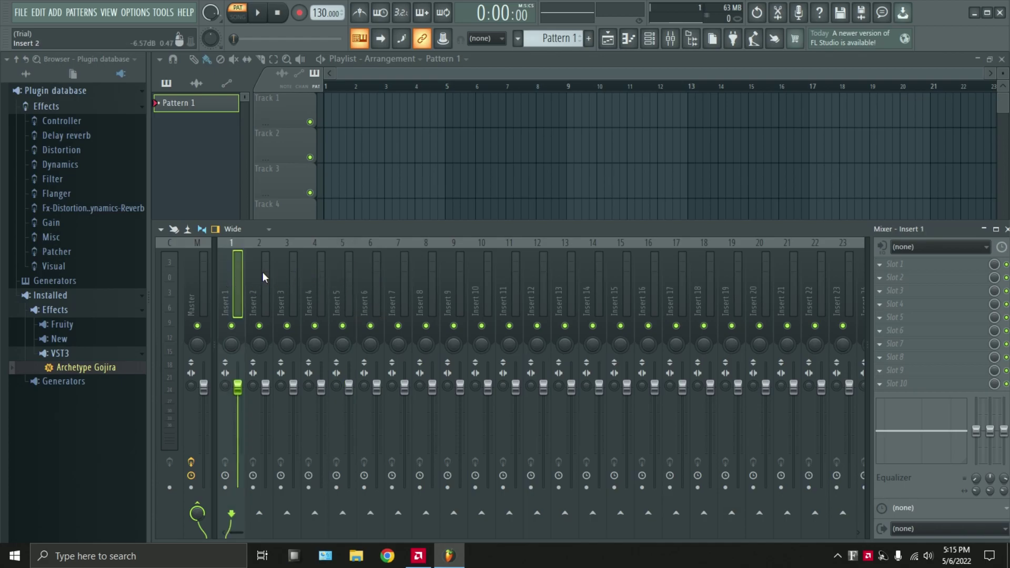
pyautogui.click(251, 261)
pyautogui.click(235, 270)
pyautogui.click(204, 274)
pyautogui.click(234, 270)
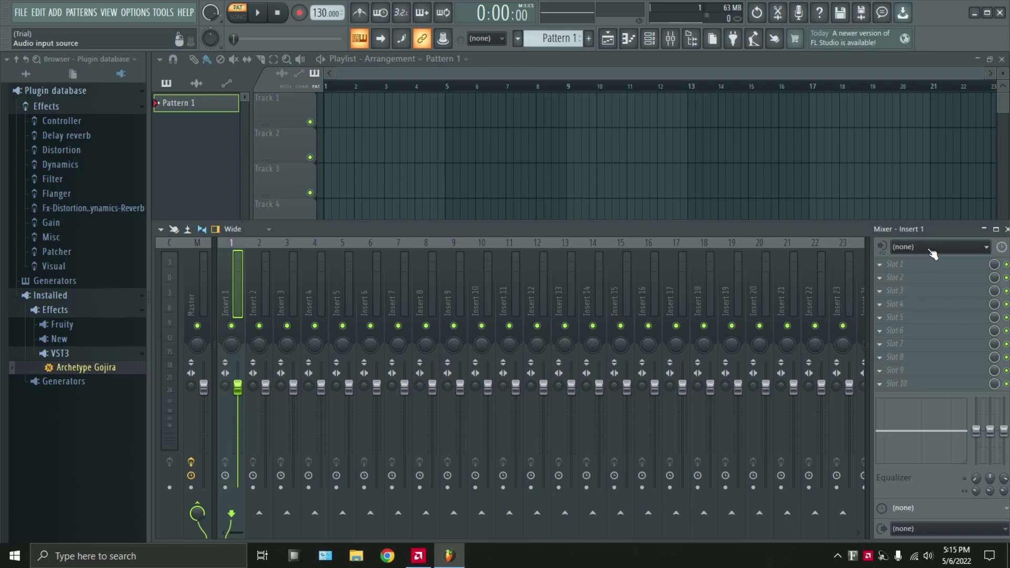
pyautogui.click(951, 247)
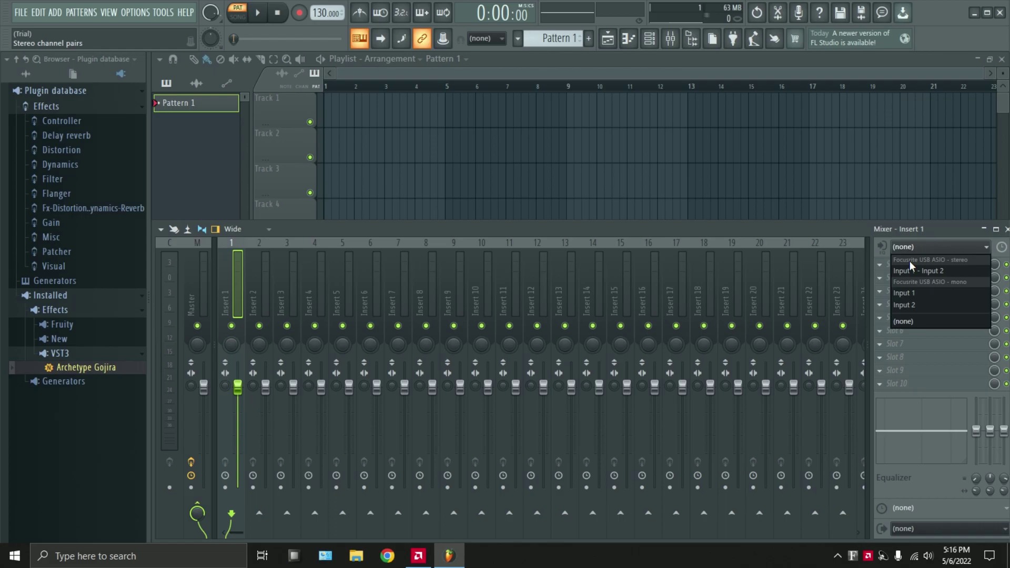
pyautogui.click(913, 293)
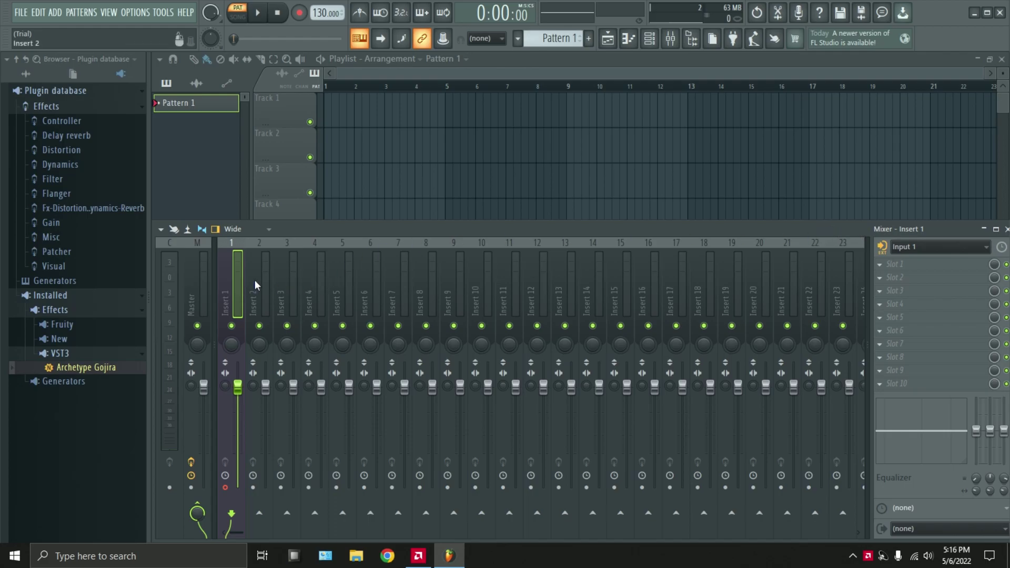
# Step: Recheck the device and latency details in the audio settings, and close them
pyautogui.click(135, 12)
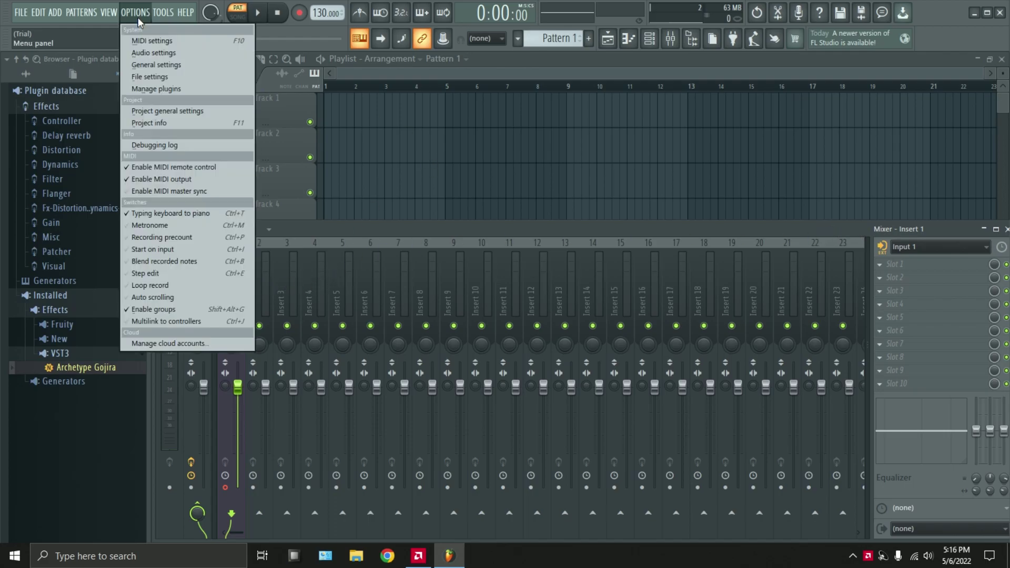
pyautogui.click(159, 54)
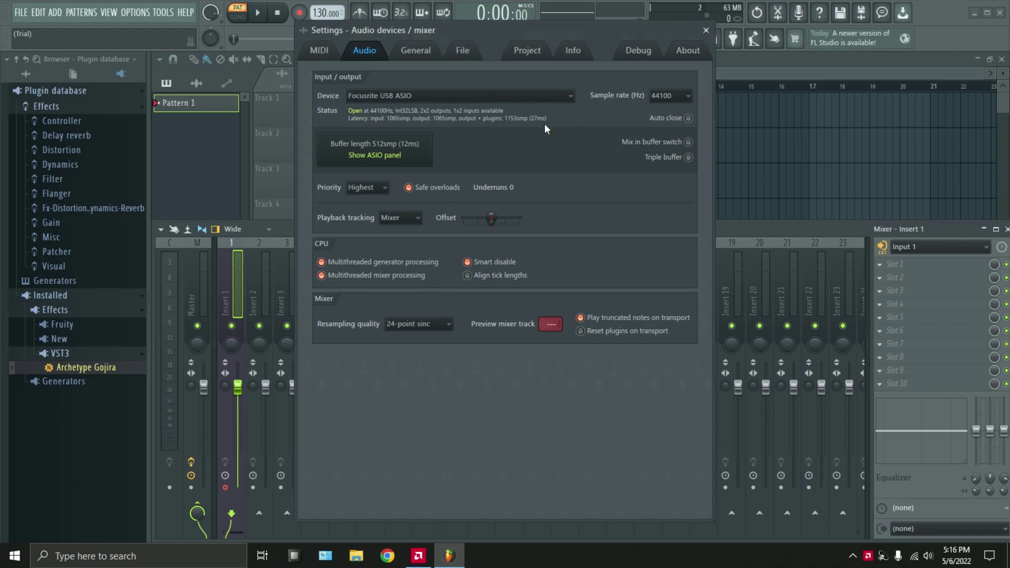
pyautogui.click(705, 30)
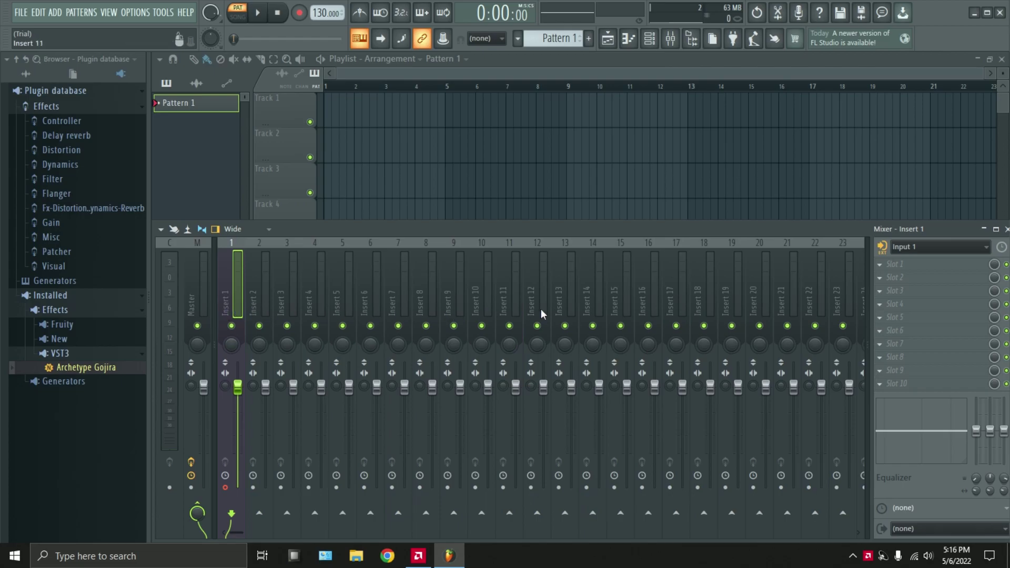
# Step: Browse the effect plugins available for Slot 1 of Insert 1, and dismiss the list without choosing one
pyautogui.click(889, 270)
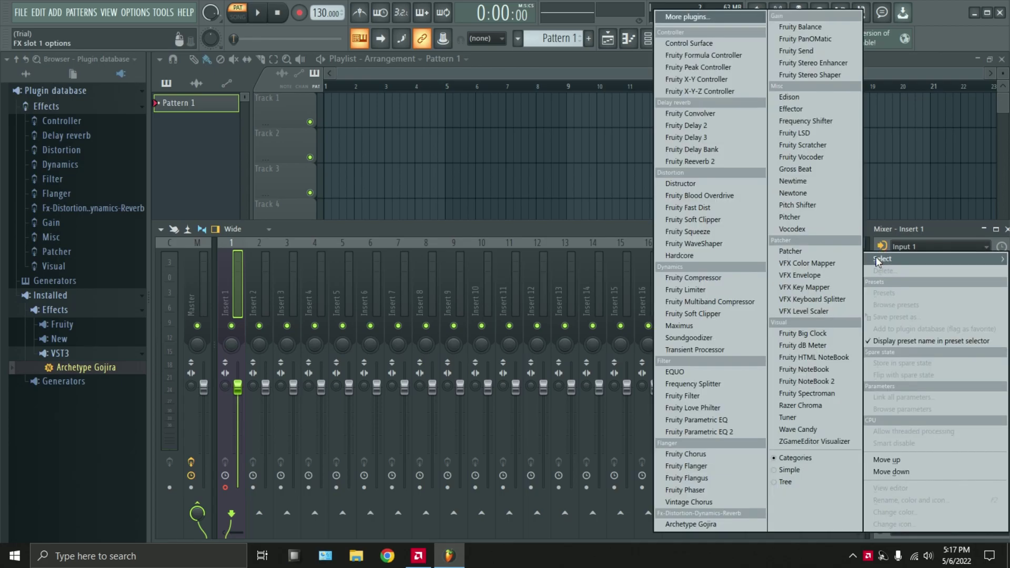
pyautogui.press('Escape')
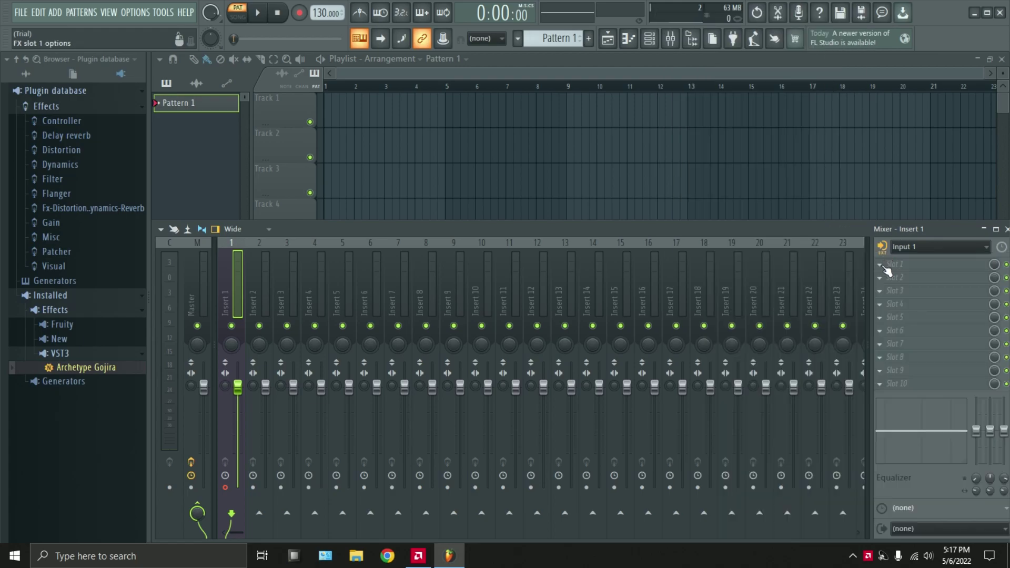
pyautogui.click(955, 271)
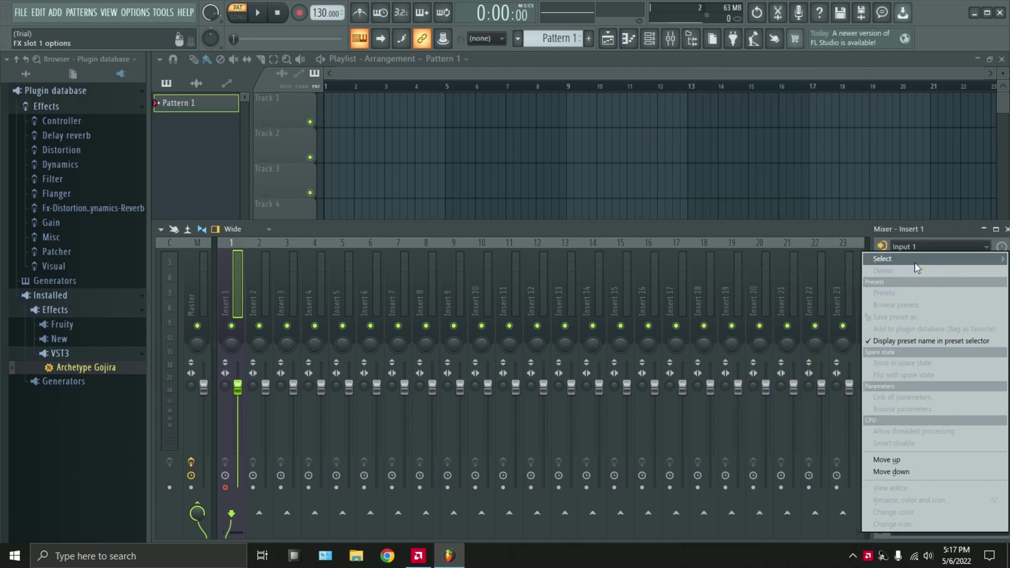
pyautogui.moveTo(915, 259)
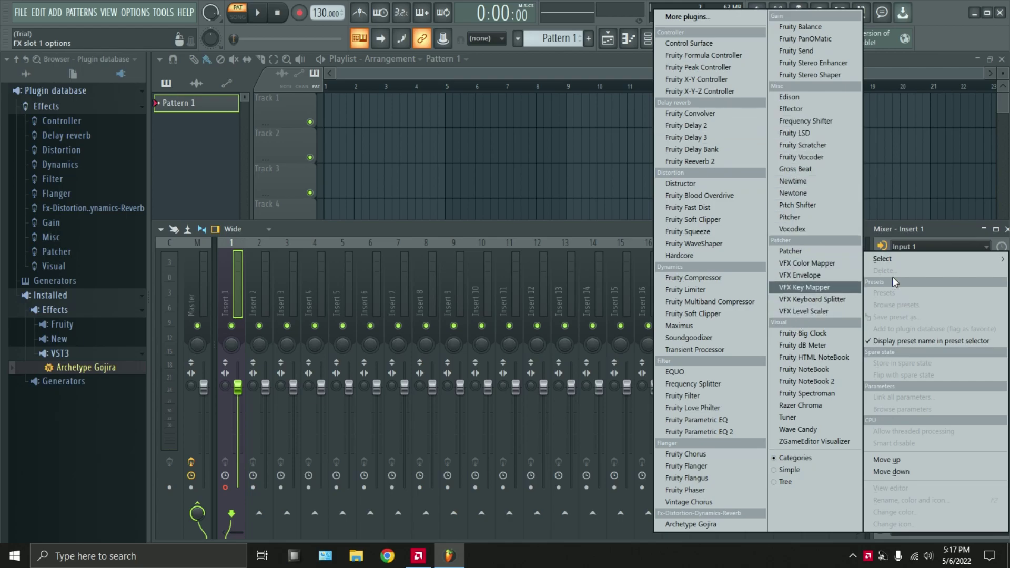
pyautogui.click(930, 232)
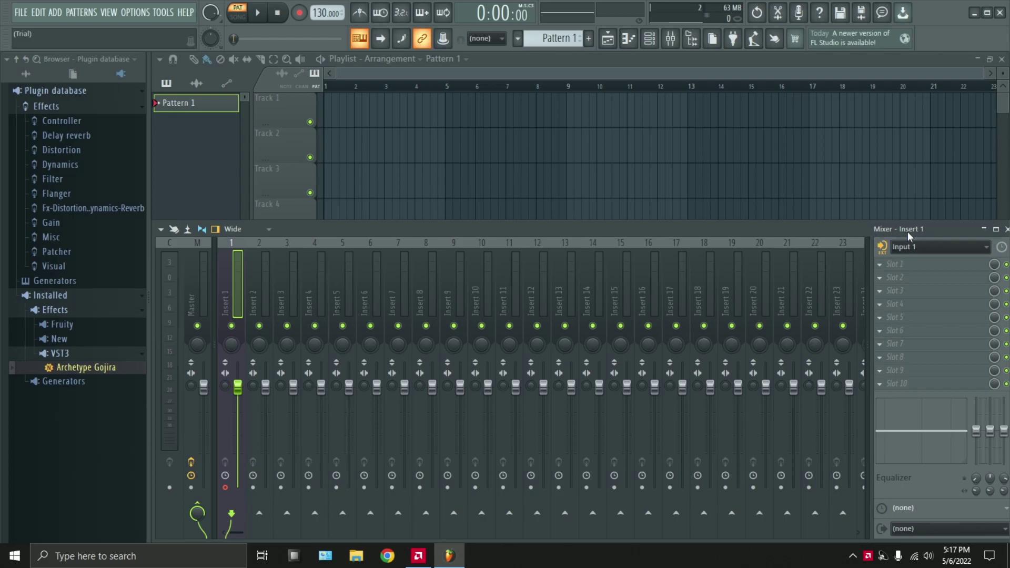
# Step: Open the full effect plugin list for Slot 1 of Insert 1 and remove Archetype Gojira from the favorites
pyautogui.click(923, 247)
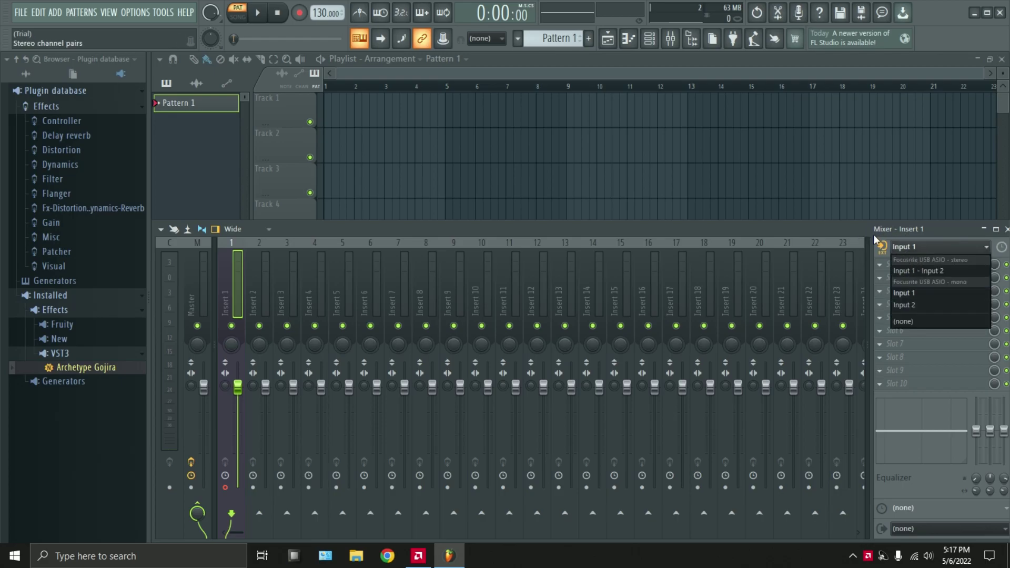
pyautogui.click(876, 239)
pyautogui.click(901, 263)
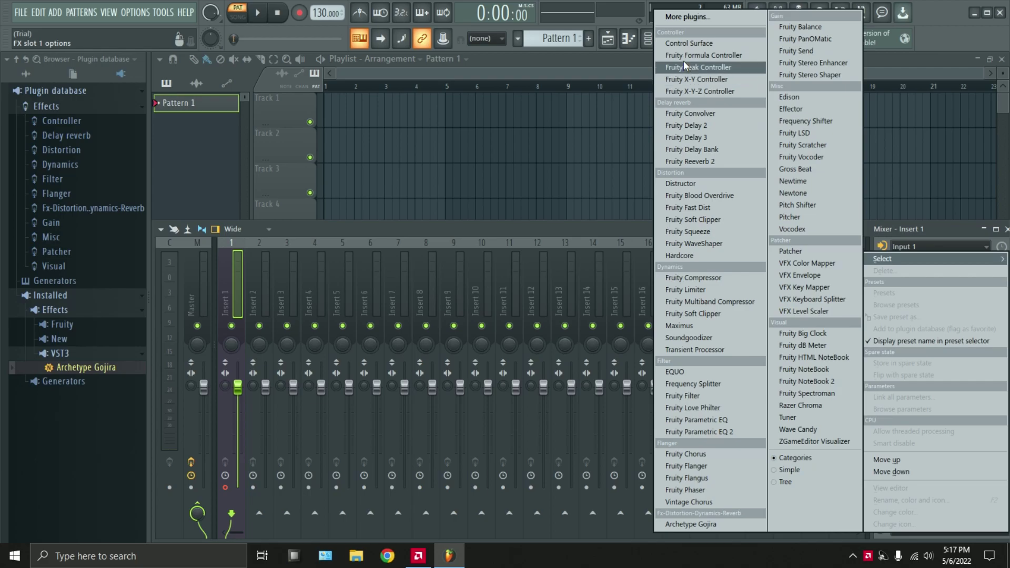
pyautogui.click(686, 17)
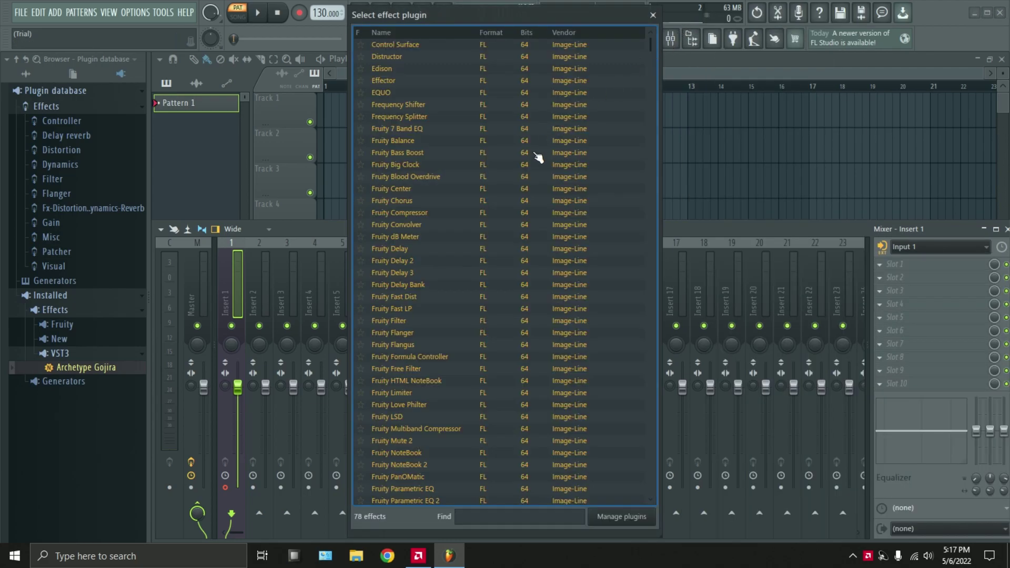
pyautogui.scroll(-10, 427, 130)
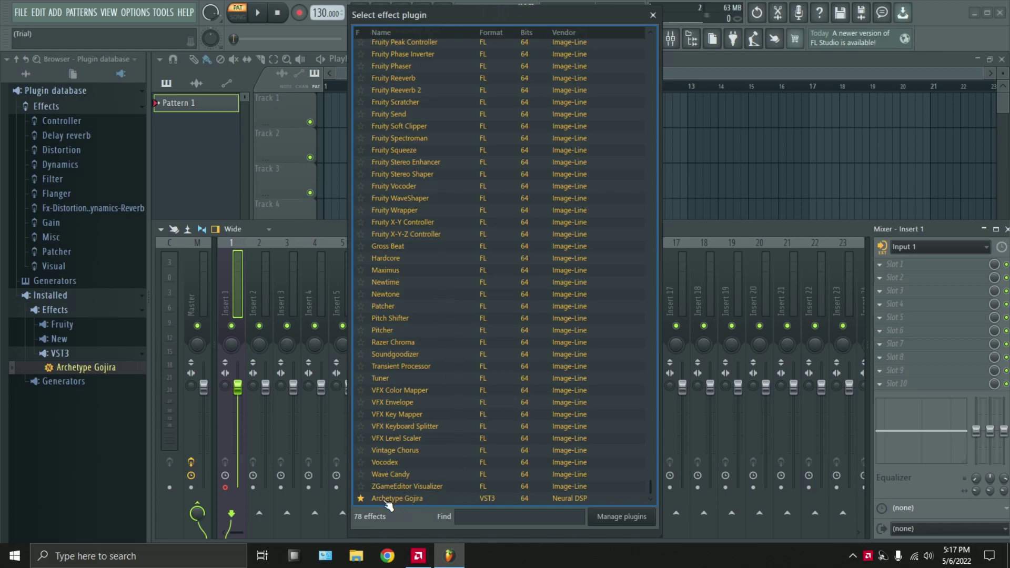
pyautogui.click(361, 499)
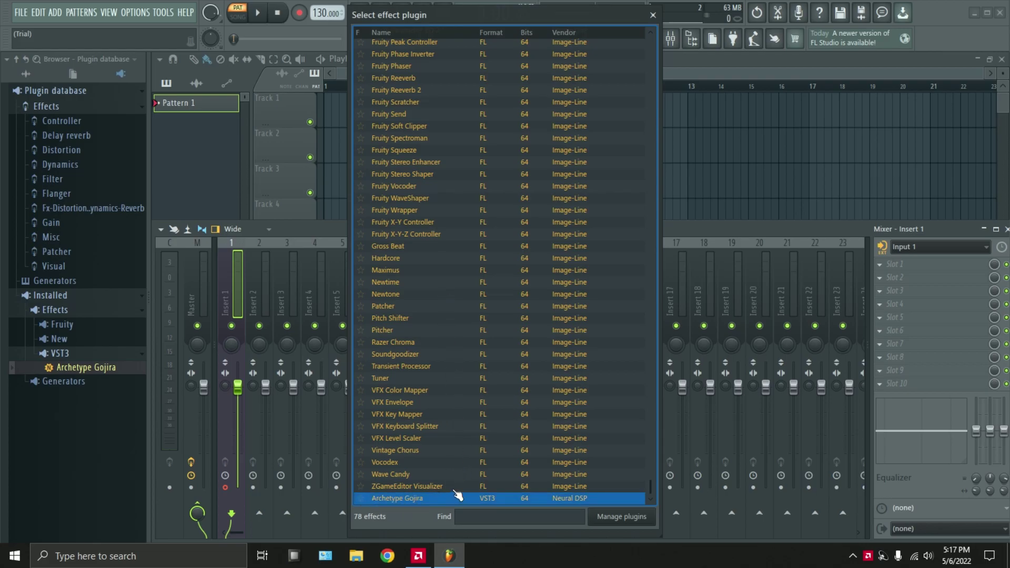
pyautogui.scroll(10, 460, 493)
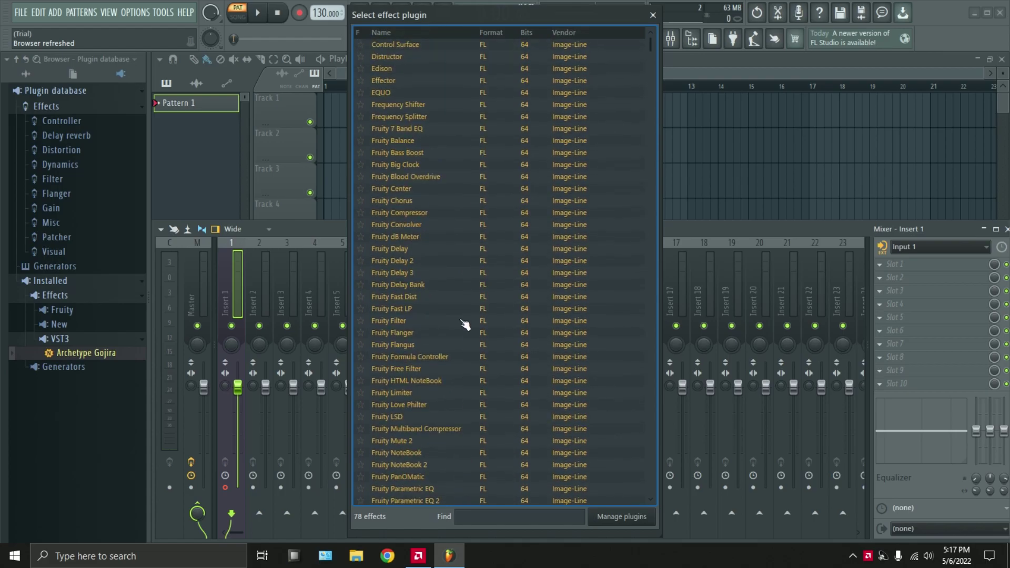
# Step: Scan for installed plugins in the Plugin Manager, and close it
pyautogui.click(620, 516)
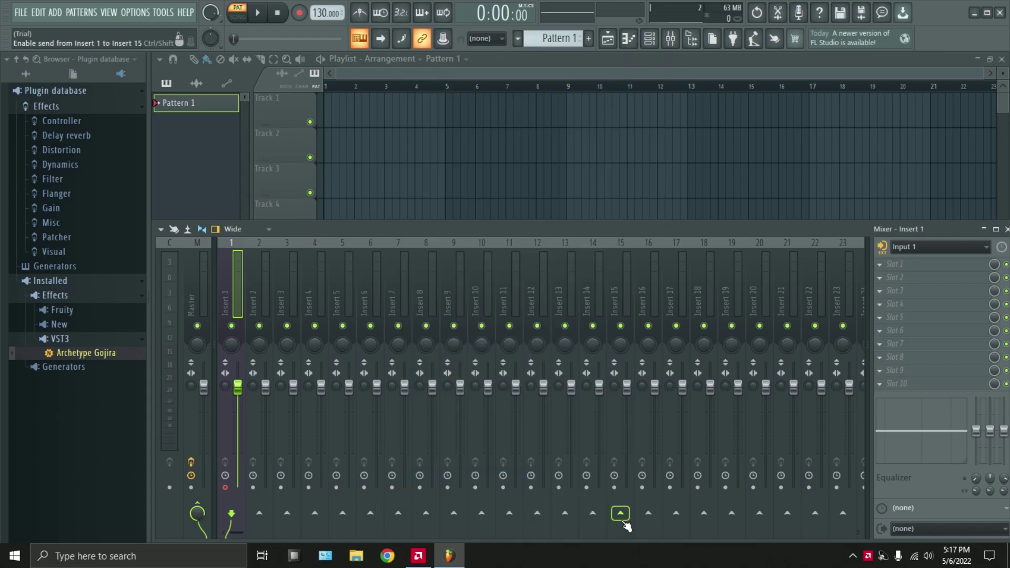
pyautogui.moveTo(367, 9); pyautogui.dragTo(436, 62)
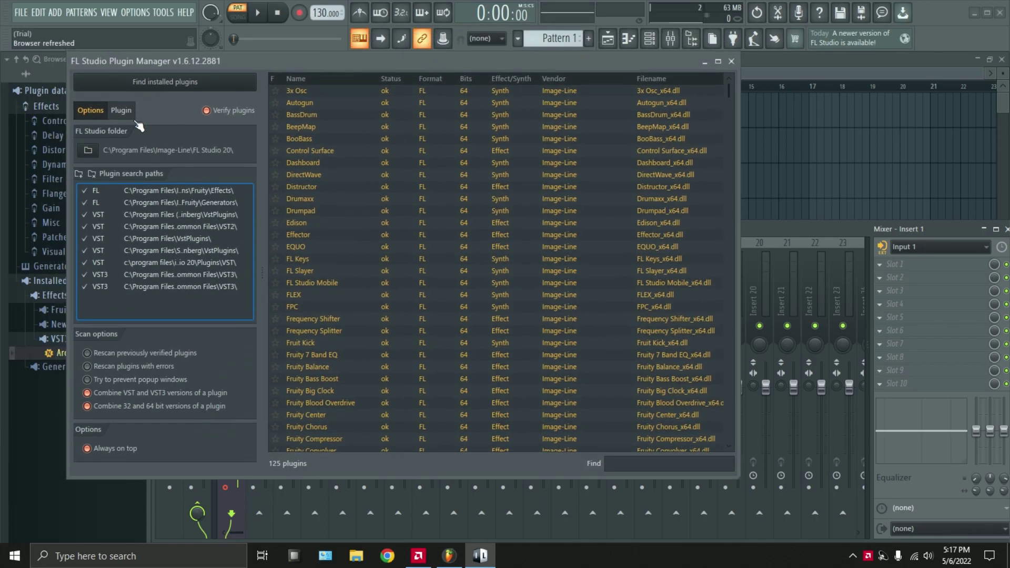
pyautogui.click(190, 85)
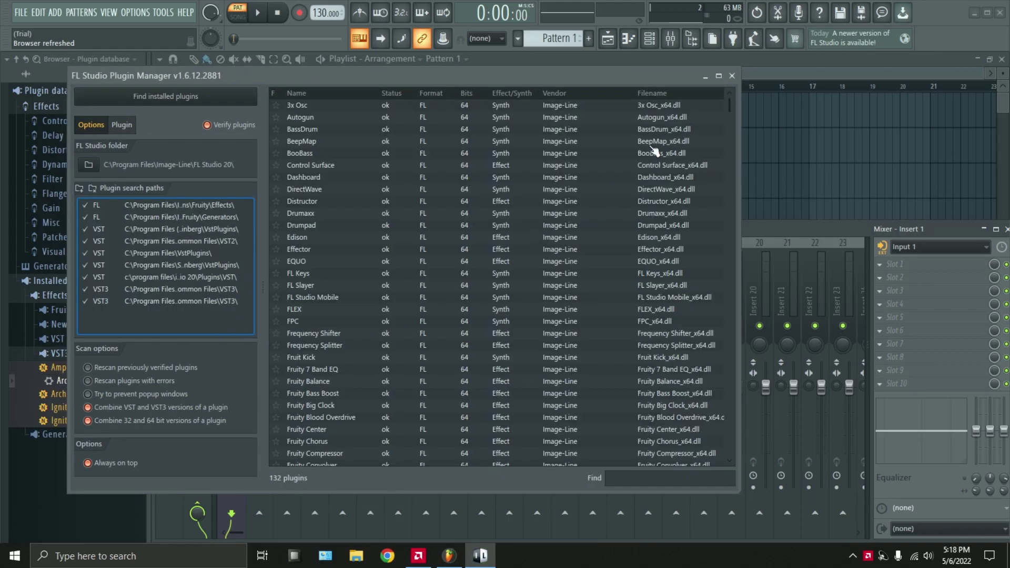
pyautogui.click(731, 76)
# Step: Load the VST version of Archetype Petrucci into Slot 1 of Insert 1
pyautogui.click(894, 269)
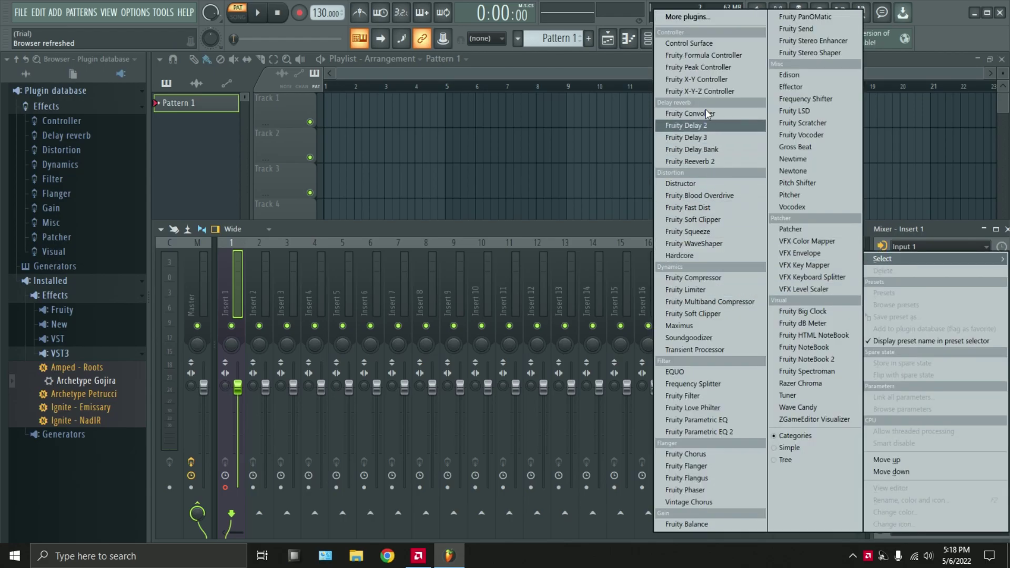
pyautogui.click(695, 21)
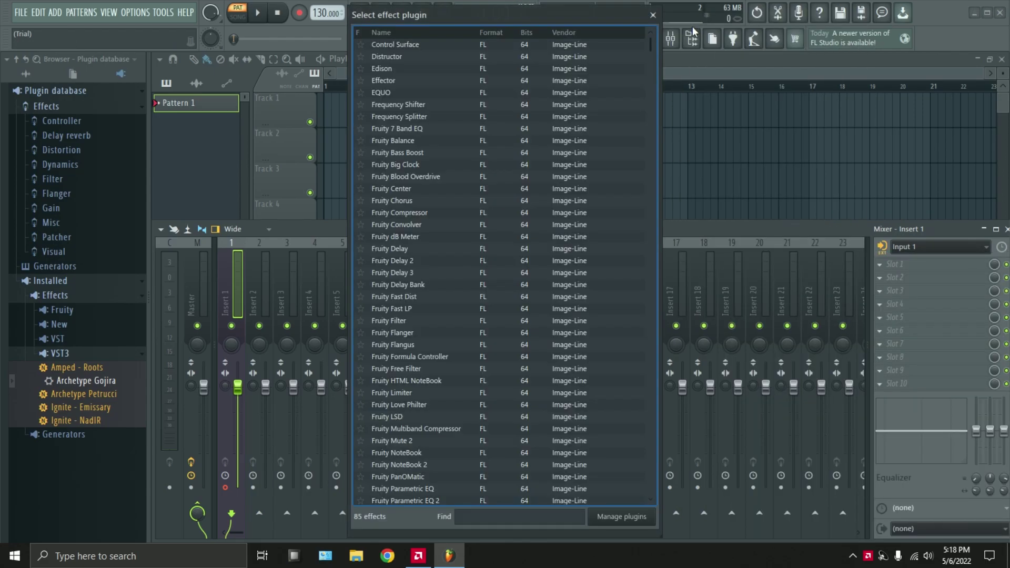
pyautogui.scroll(-2, 525, 124)
pyautogui.scroll(-15, 524, 124)
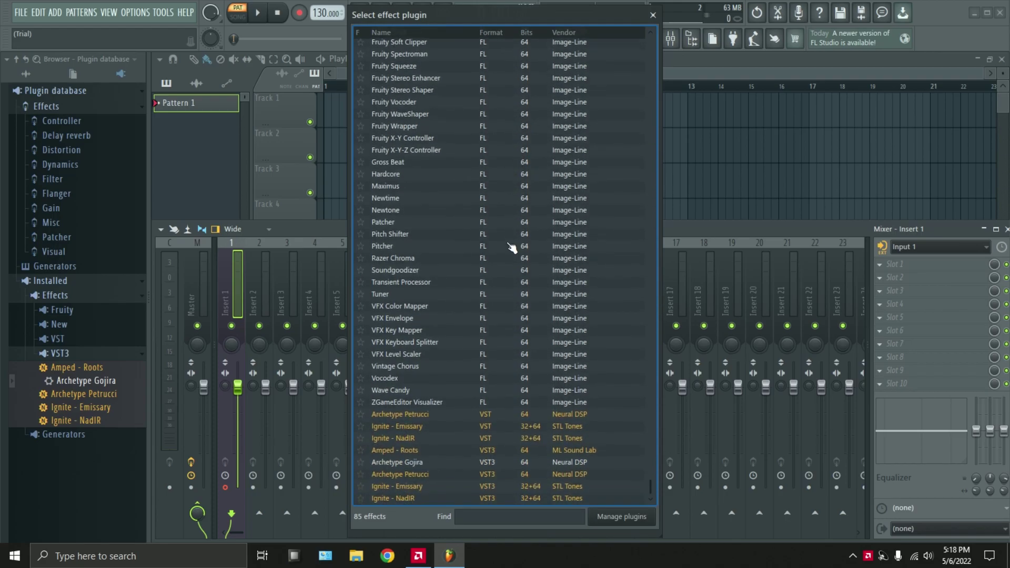
pyautogui.click(420, 428)
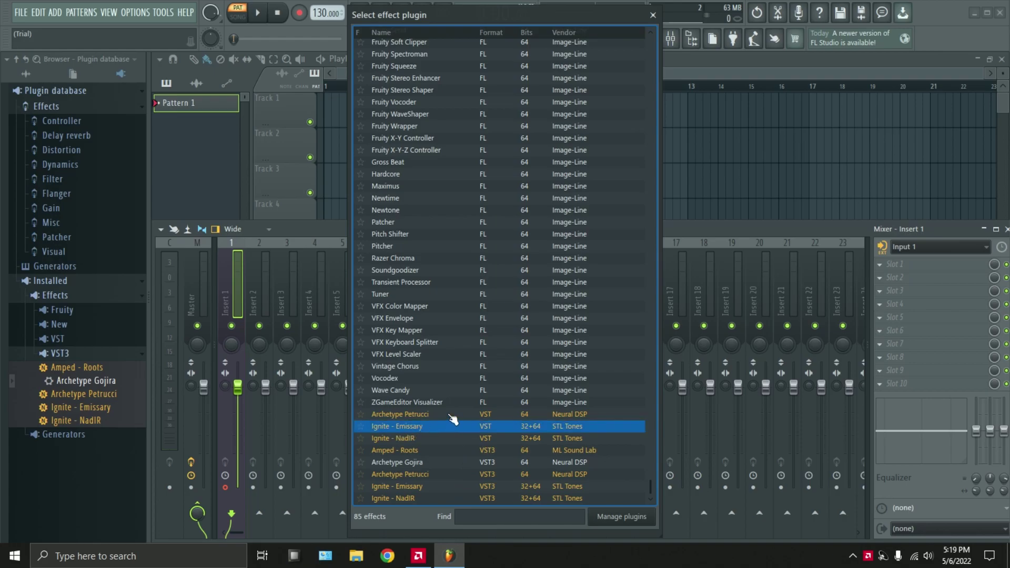
pyautogui.click(450, 415)
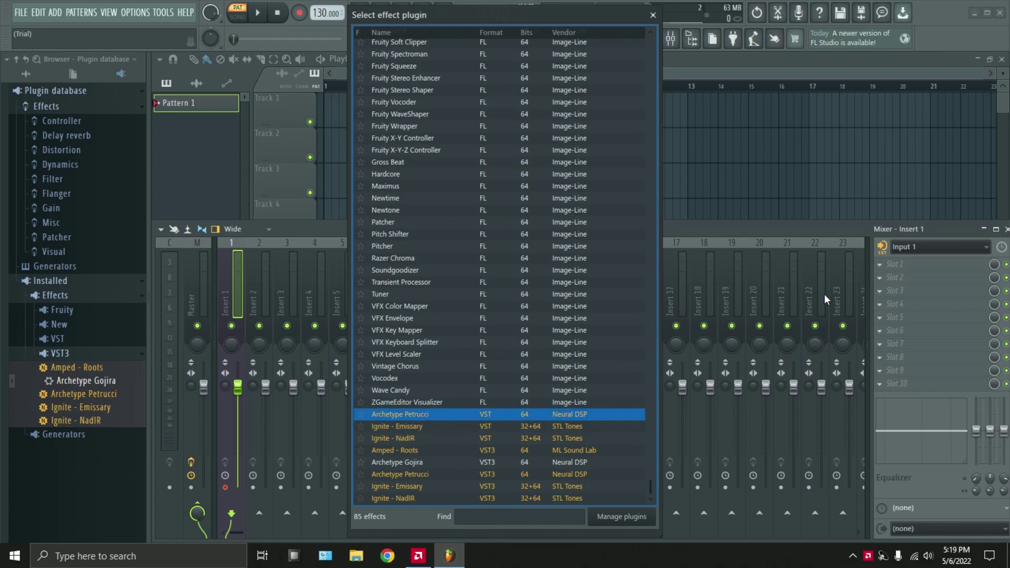
pyautogui.doubleClick(429, 414)
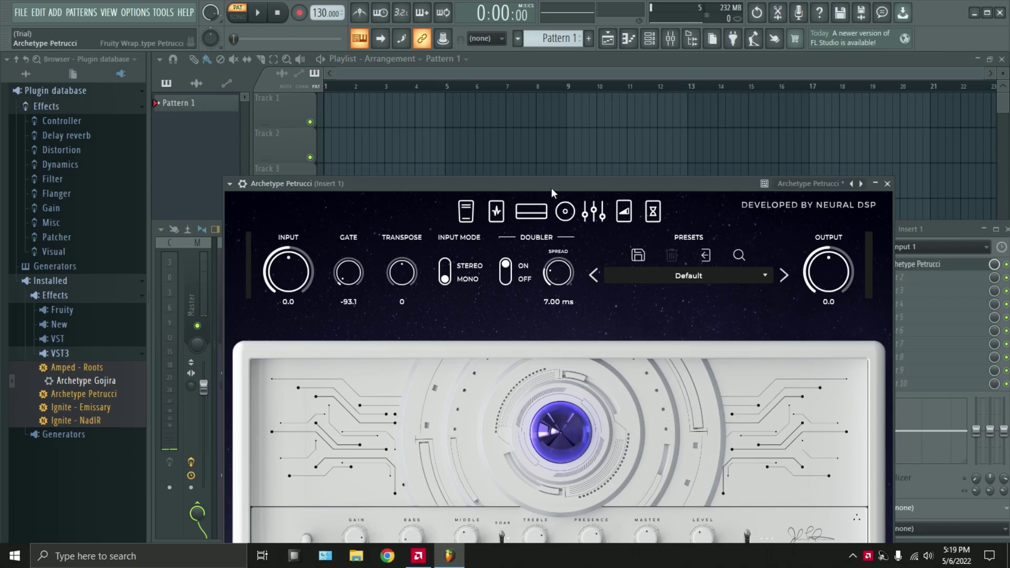
# Step: Reposition and shrink the Archetype Petrucci window, set its gate to -85.0, and close the plugin
pyautogui.moveTo(552, 185); pyautogui.dragTo(499, 45)
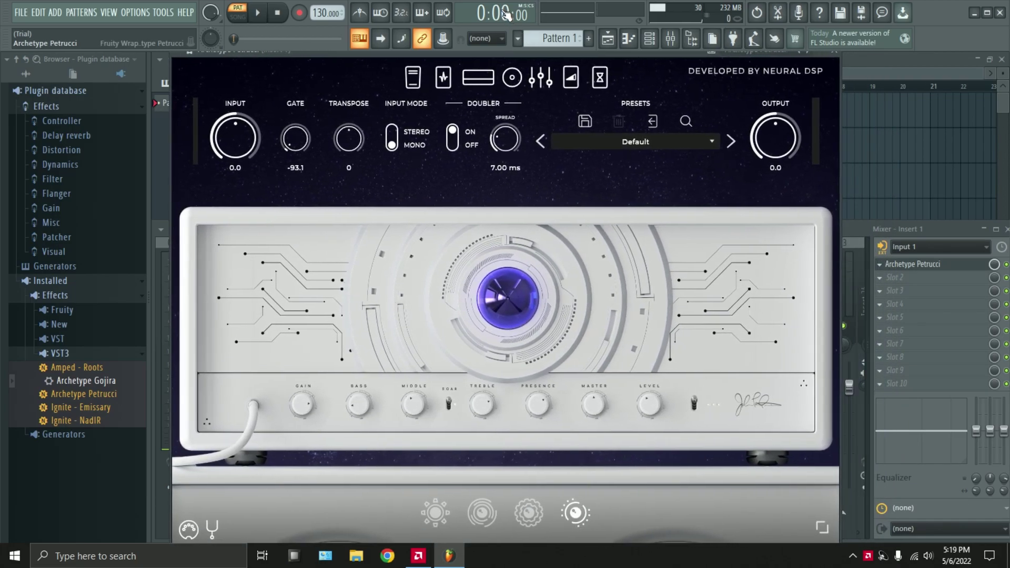
pyautogui.click(825, 533)
pyautogui.click(832, 497)
pyautogui.click(814, 532)
pyautogui.click(828, 486)
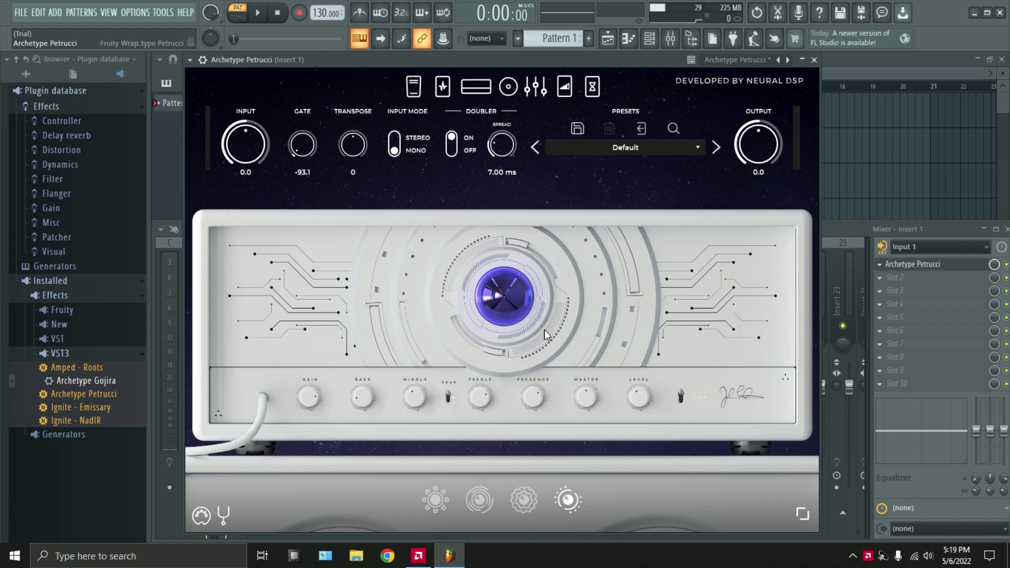
pyautogui.moveTo(295, 151); pyautogui.dragTo(295, 147)
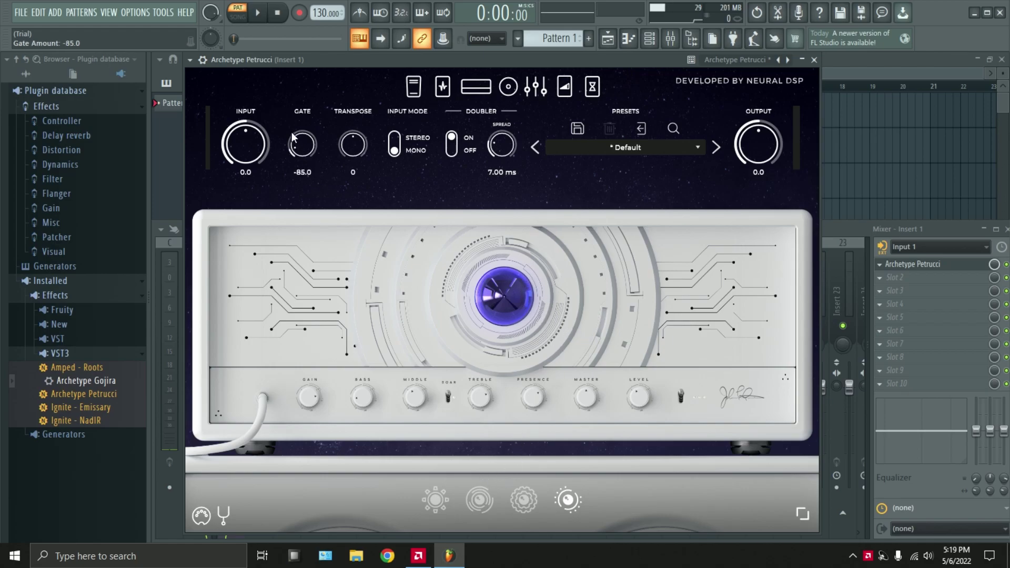
pyautogui.click(813, 59)
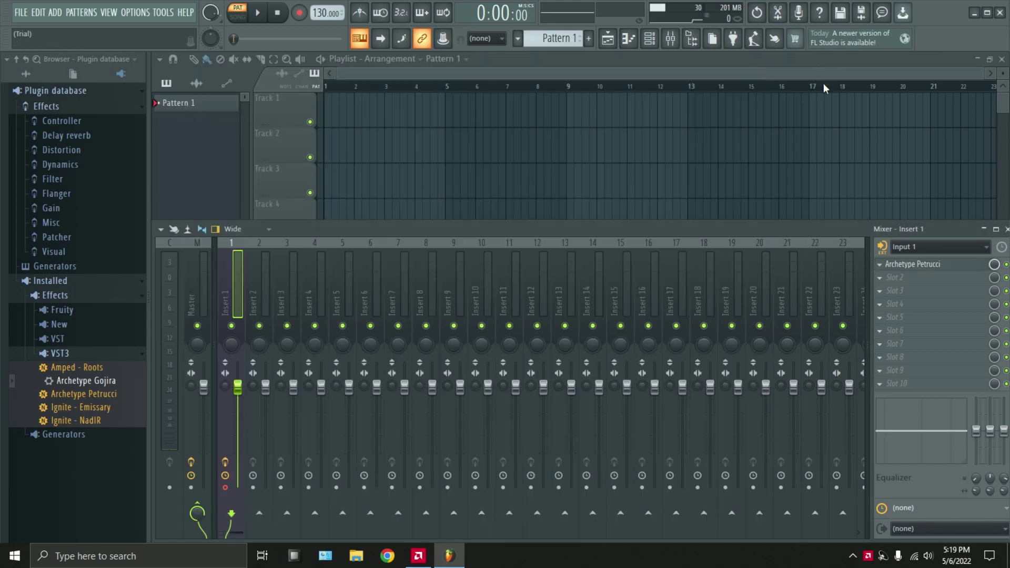
# Step: Reopen Archetype Petrucci and deactivate both cabinet microphones, Condenser FET 301 and Ribbon VR2
pyautogui.click(928, 269)
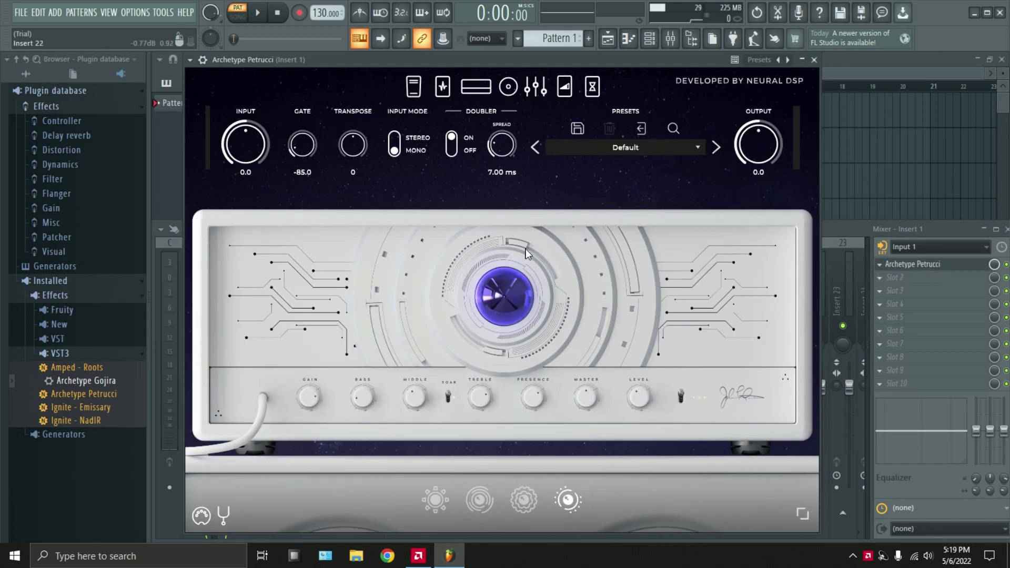
pyautogui.click(507, 86)
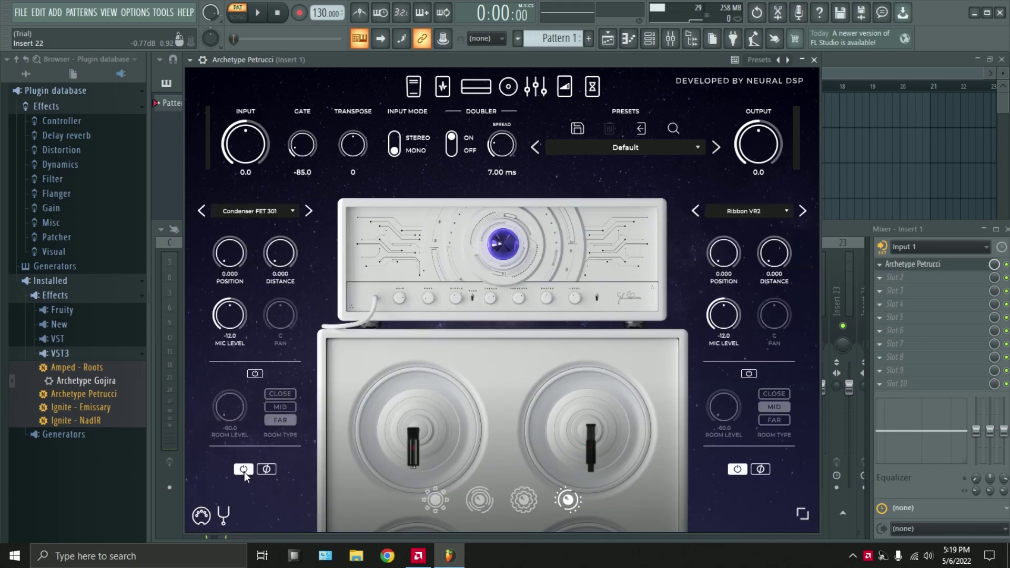
pyautogui.click(243, 469)
pyautogui.click(742, 467)
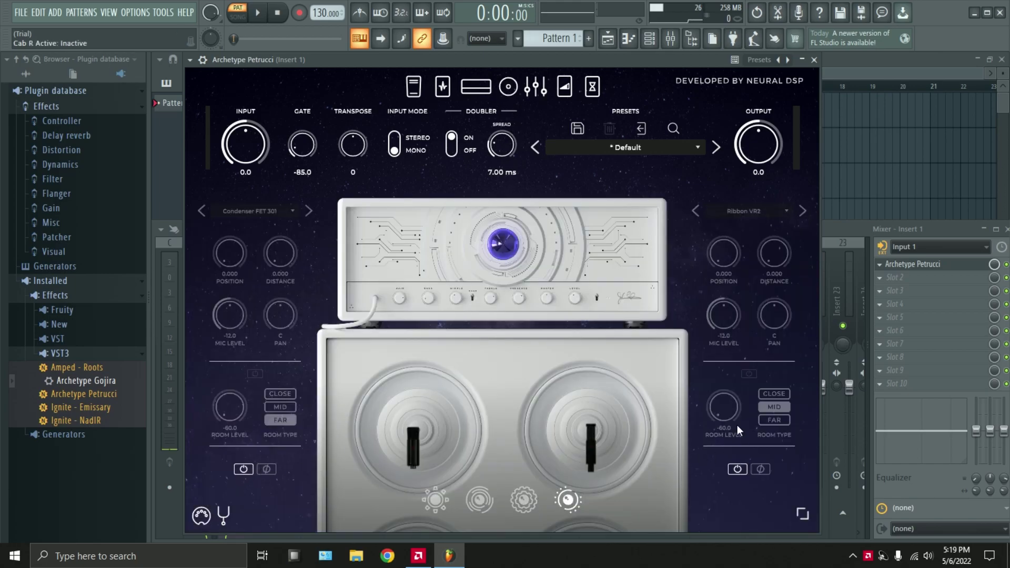
pyautogui.click(475, 87)
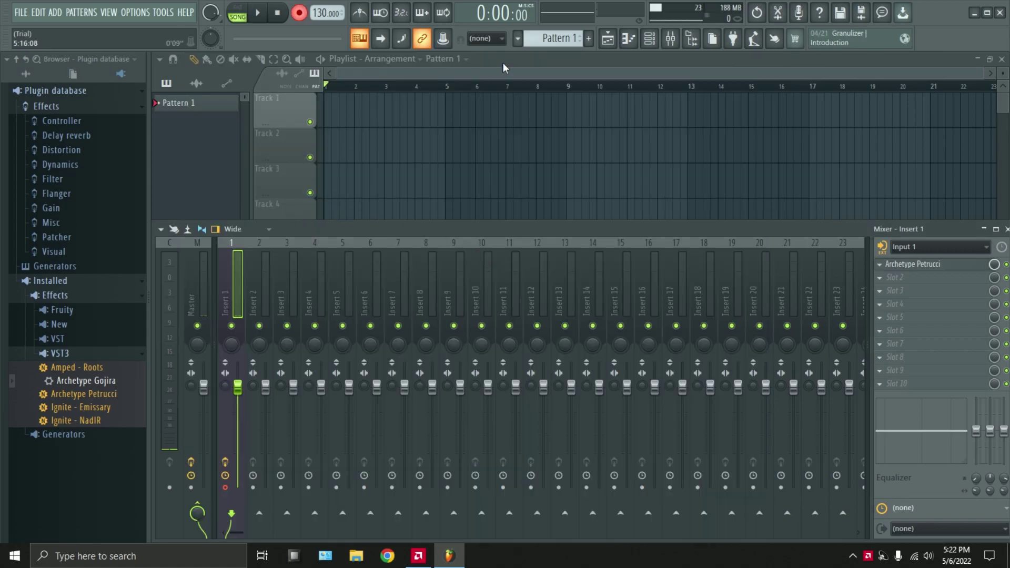
# Step: Hide the mixer, arm recording, and review the recording filter options without changing them
pyautogui.press('F9')
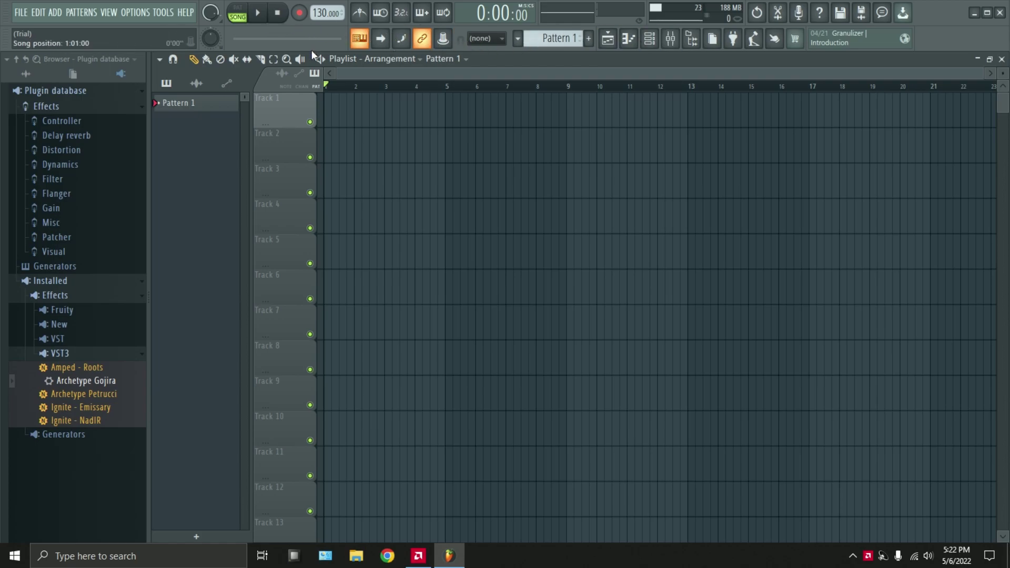
pyautogui.click(304, 16)
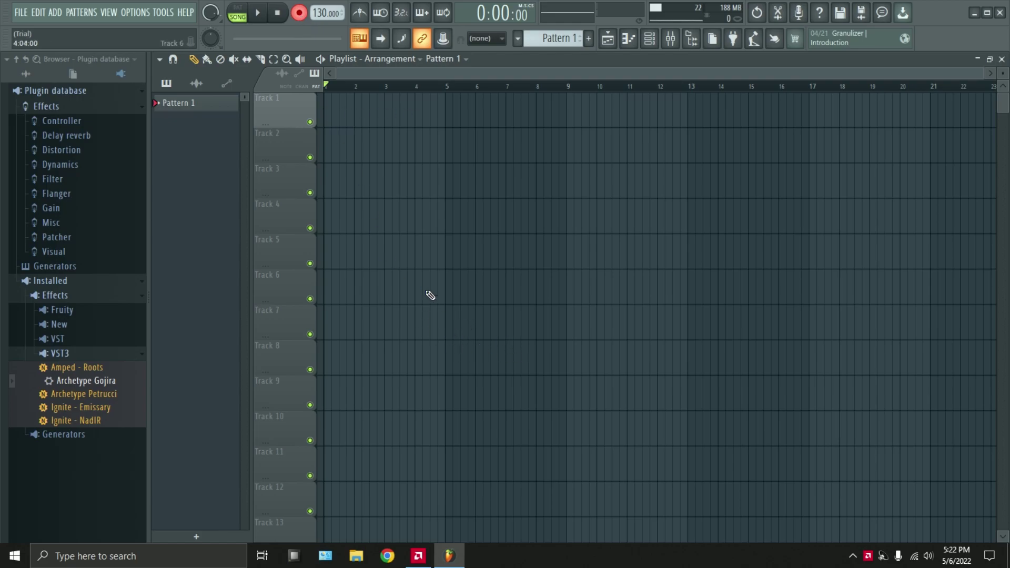
pyautogui.rightClick(303, 16)
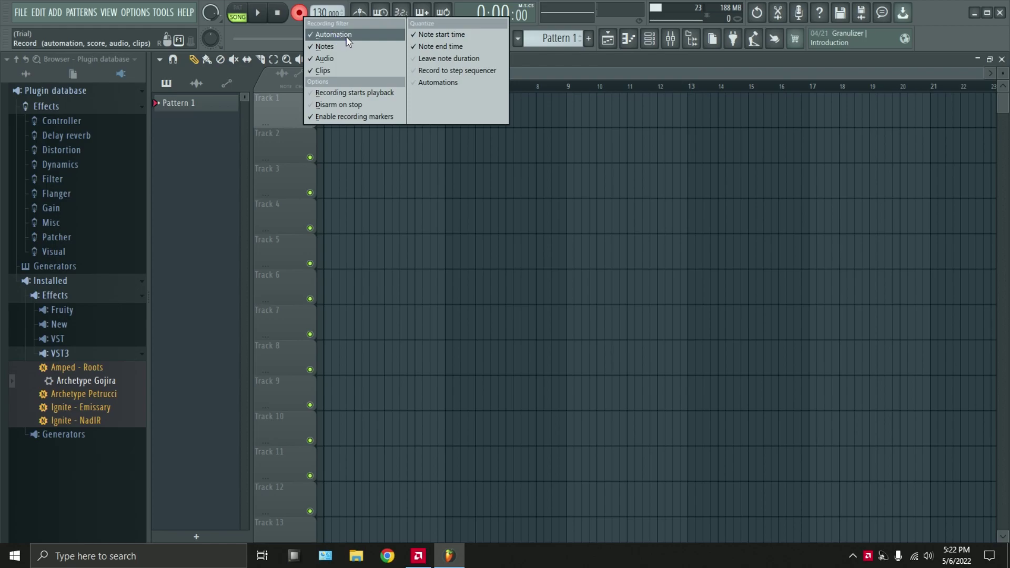
pyautogui.rightClick(301, 16)
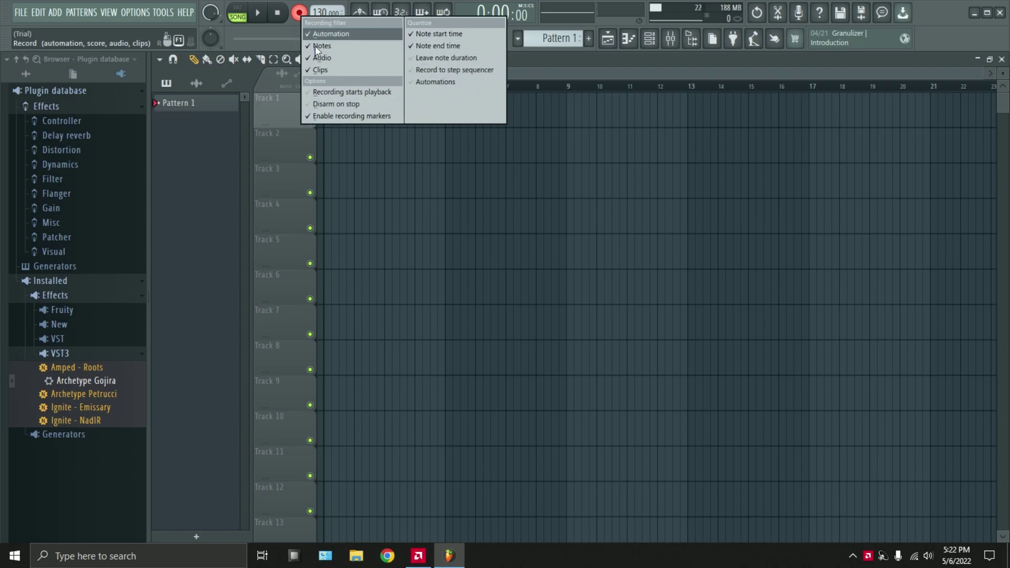
pyautogui.click(531, 69)
# Step: Return the playhead to the start of the playlist and record a guitar take of about eight bars on Track 1
pyautogui.press('space')
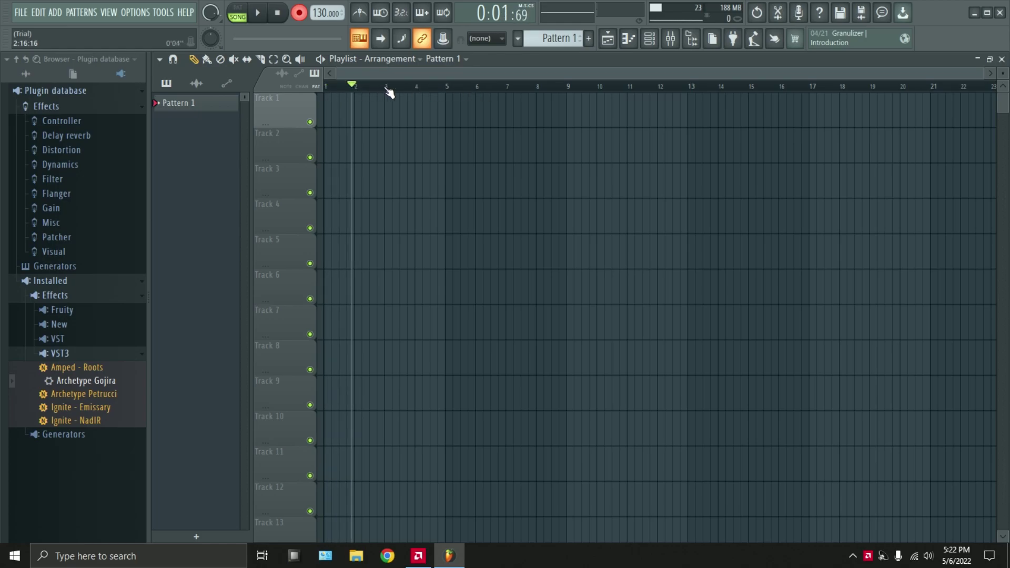
pyautogui.moveTo(417, 90); pyautogui.dragTo(319, 93)
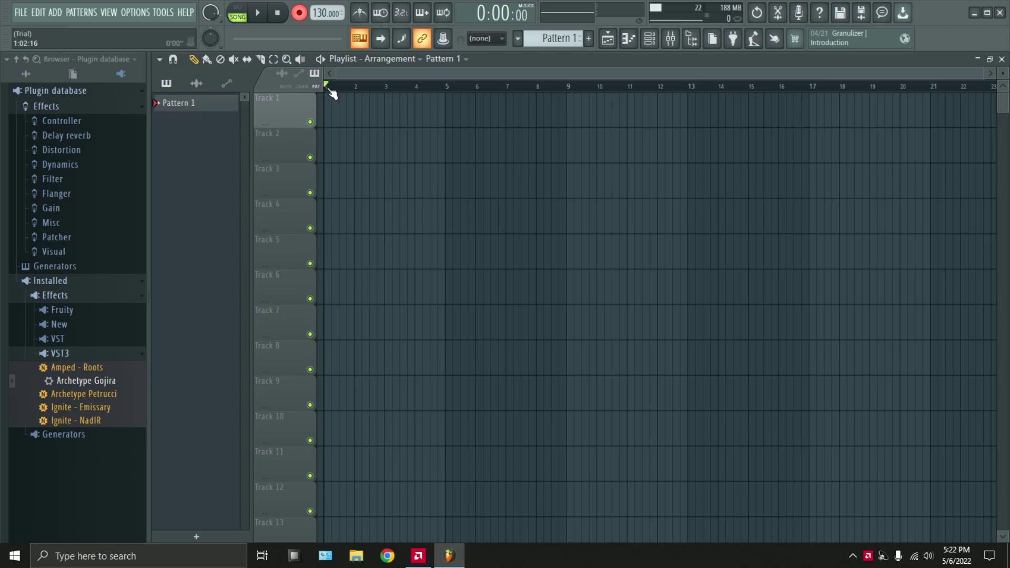
pyautogui.press('space')
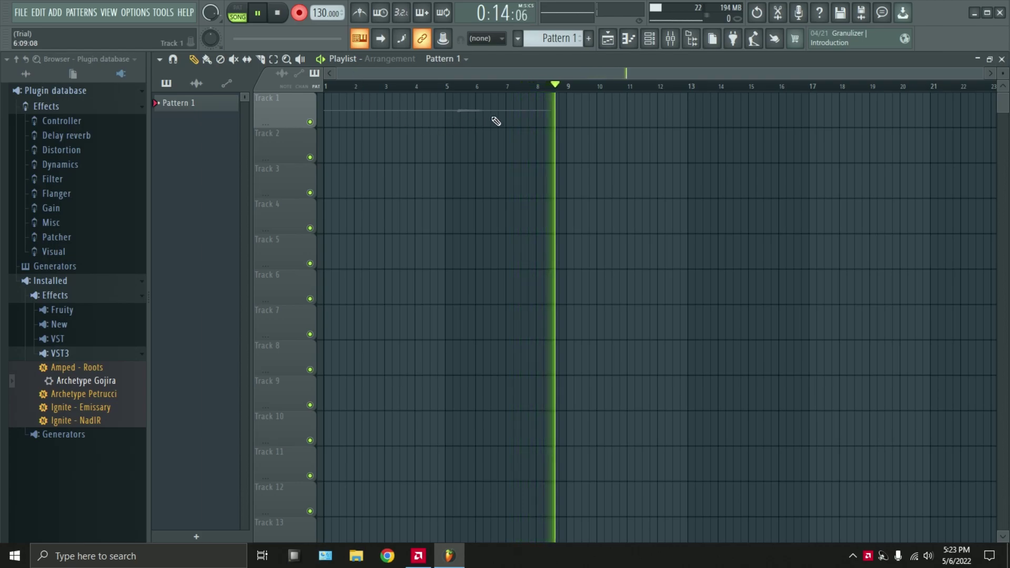
pyautogui.press('space')
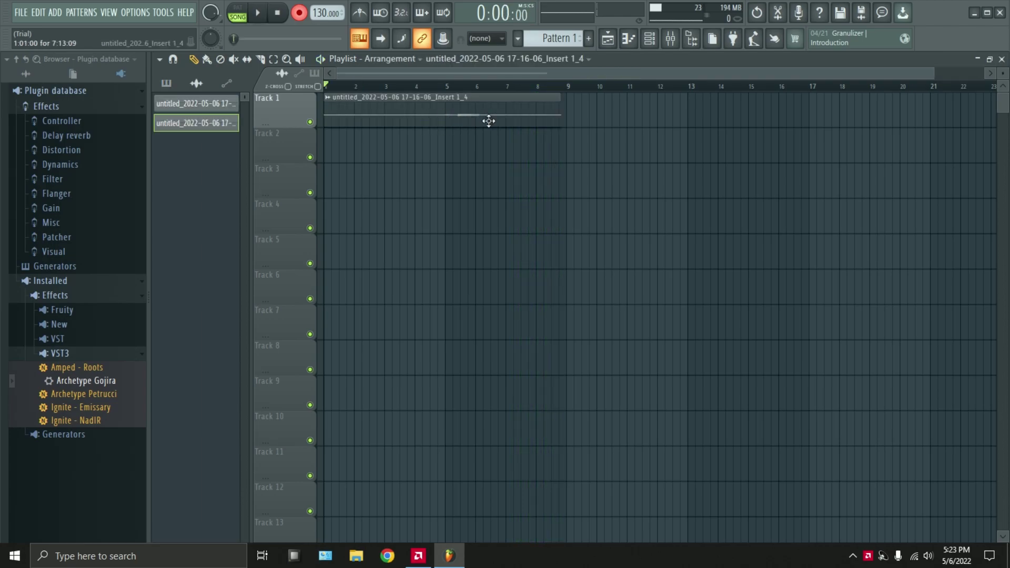
# Step: Play back the recorded Track 1 take from just after the start of bar 1, and stop playback
pyautogui.click(356, 86)
pyautogui.click(324, 86)
pyautogui.click(337, 86)
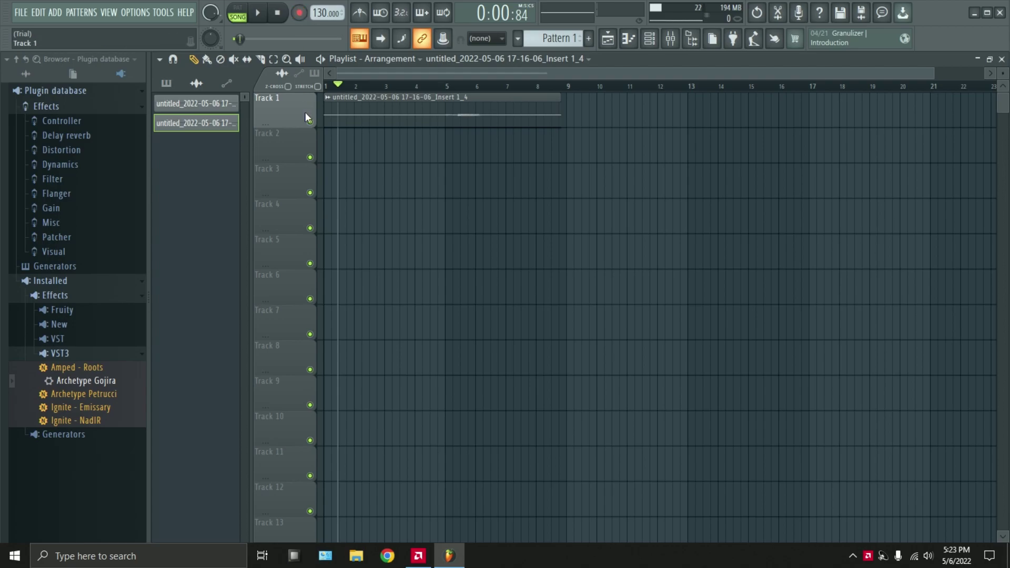
pyautogui.press('space')
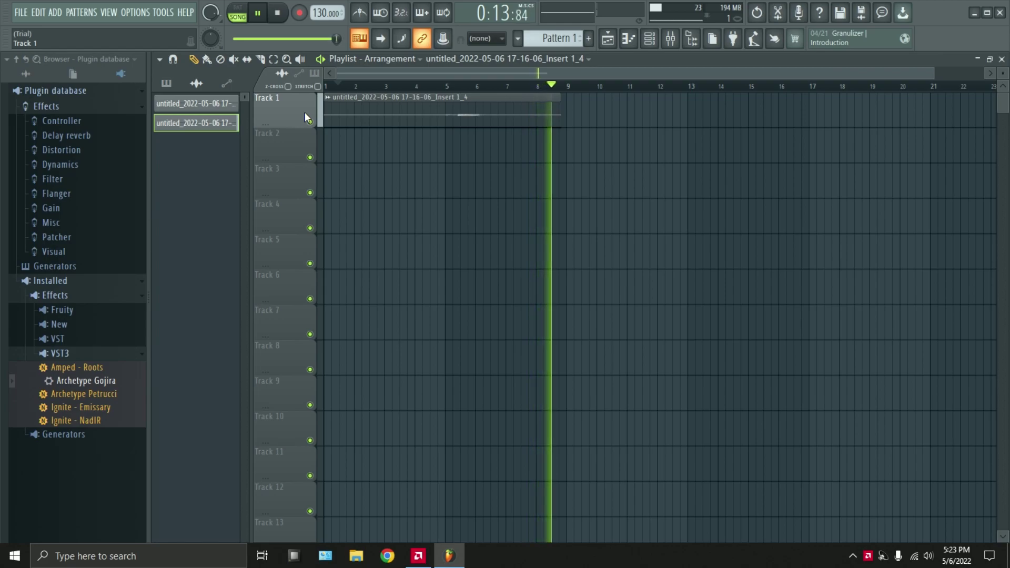
pyautogui.click(278, 21)
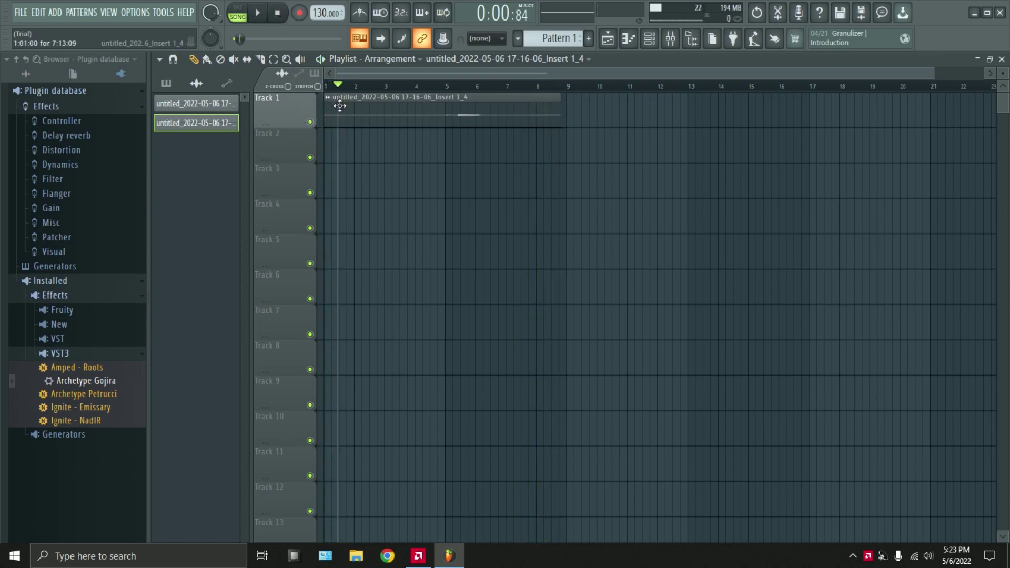
# Step: Duplicate the recorded guitar clip from Track 1 onto Track 2, aligned to the start of the playlist
pyautogui.hotkey('ctrl', 'a')
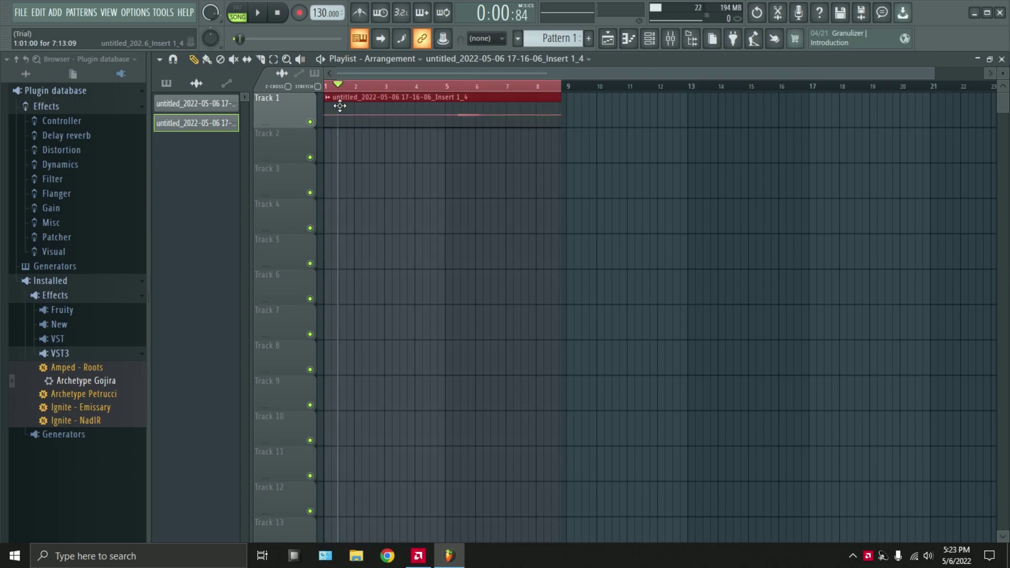
pyautogui.hotkey('shift', 'Right')
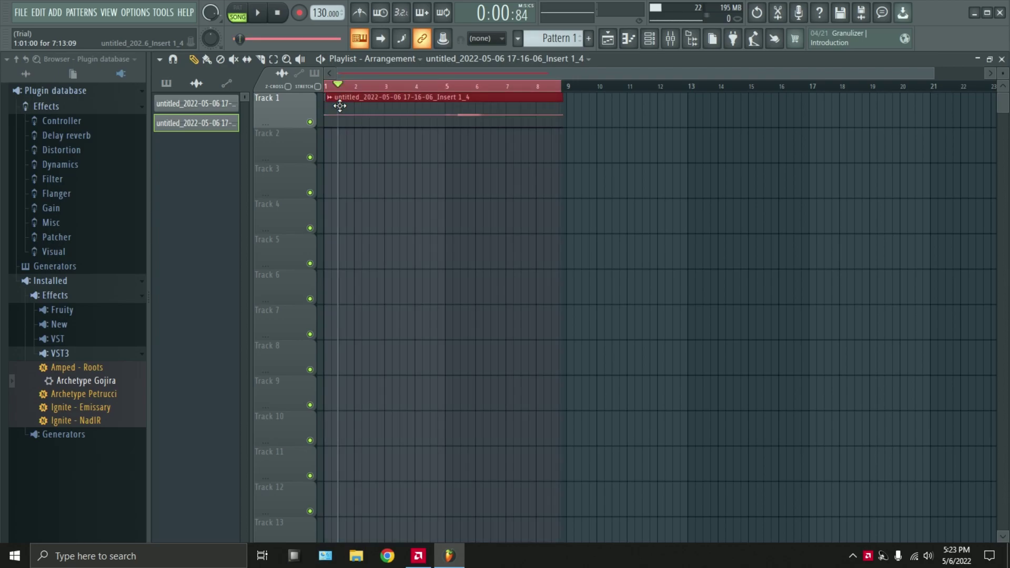
pyautogui.moveTo(340, 106); pyautogui.dragTo(354, 148)
# Step: Switch Archetype Petrucci on Insert 1 back to its amplifier view, and close the plugin window
pyautogui.click(334, 89)
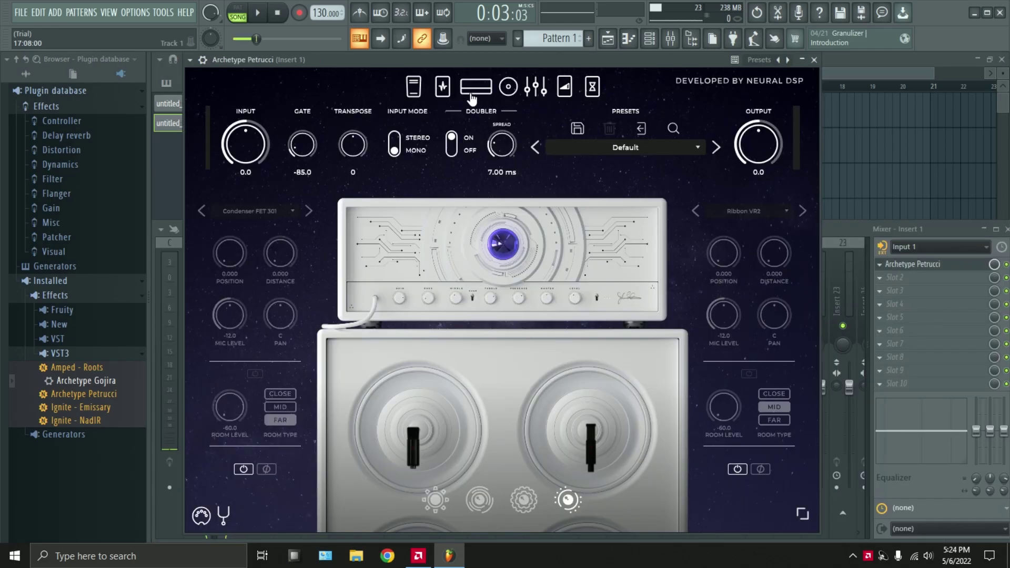
pyautogui.click(471, 96)
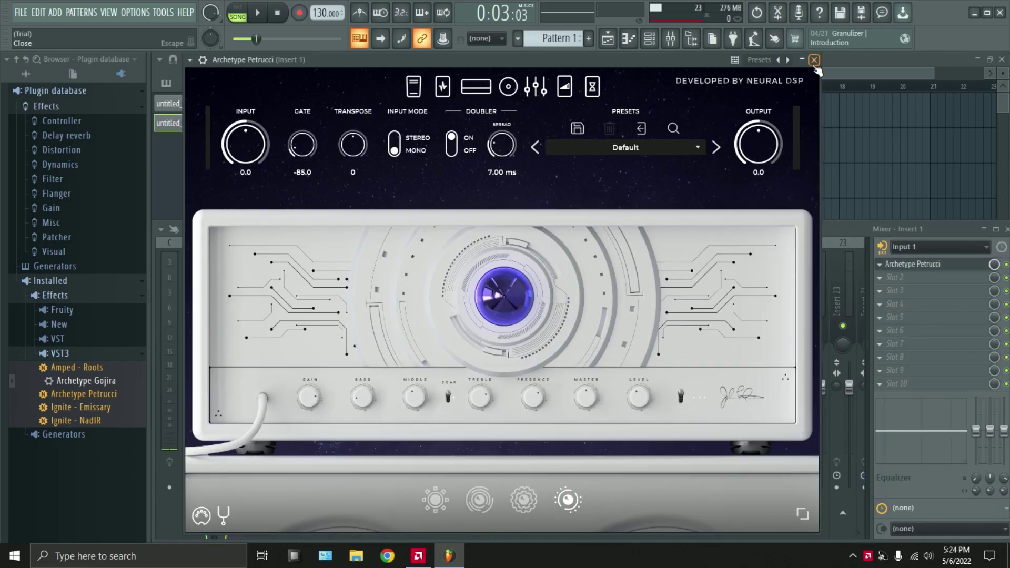
pyautogui.click(813, 60)
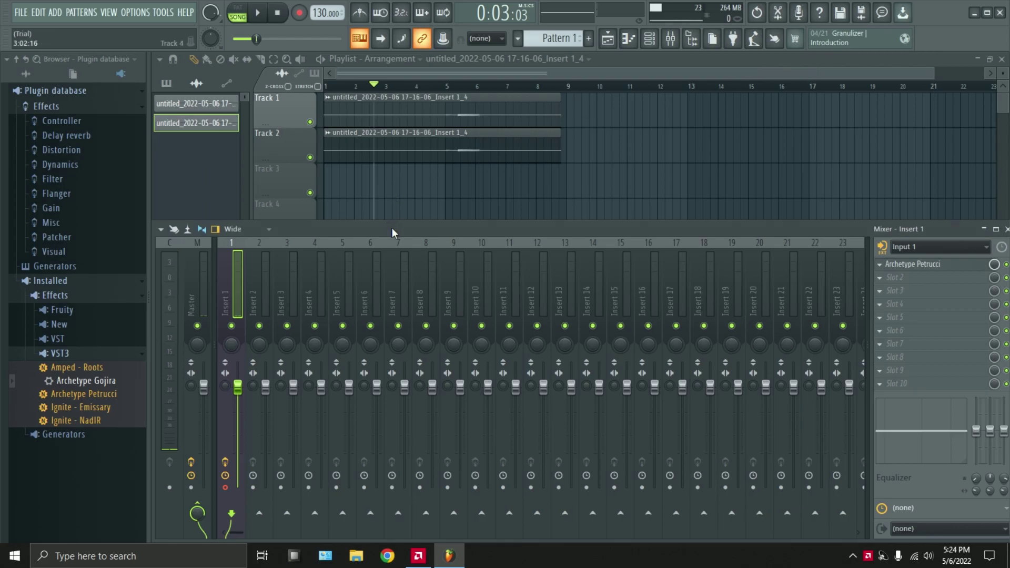